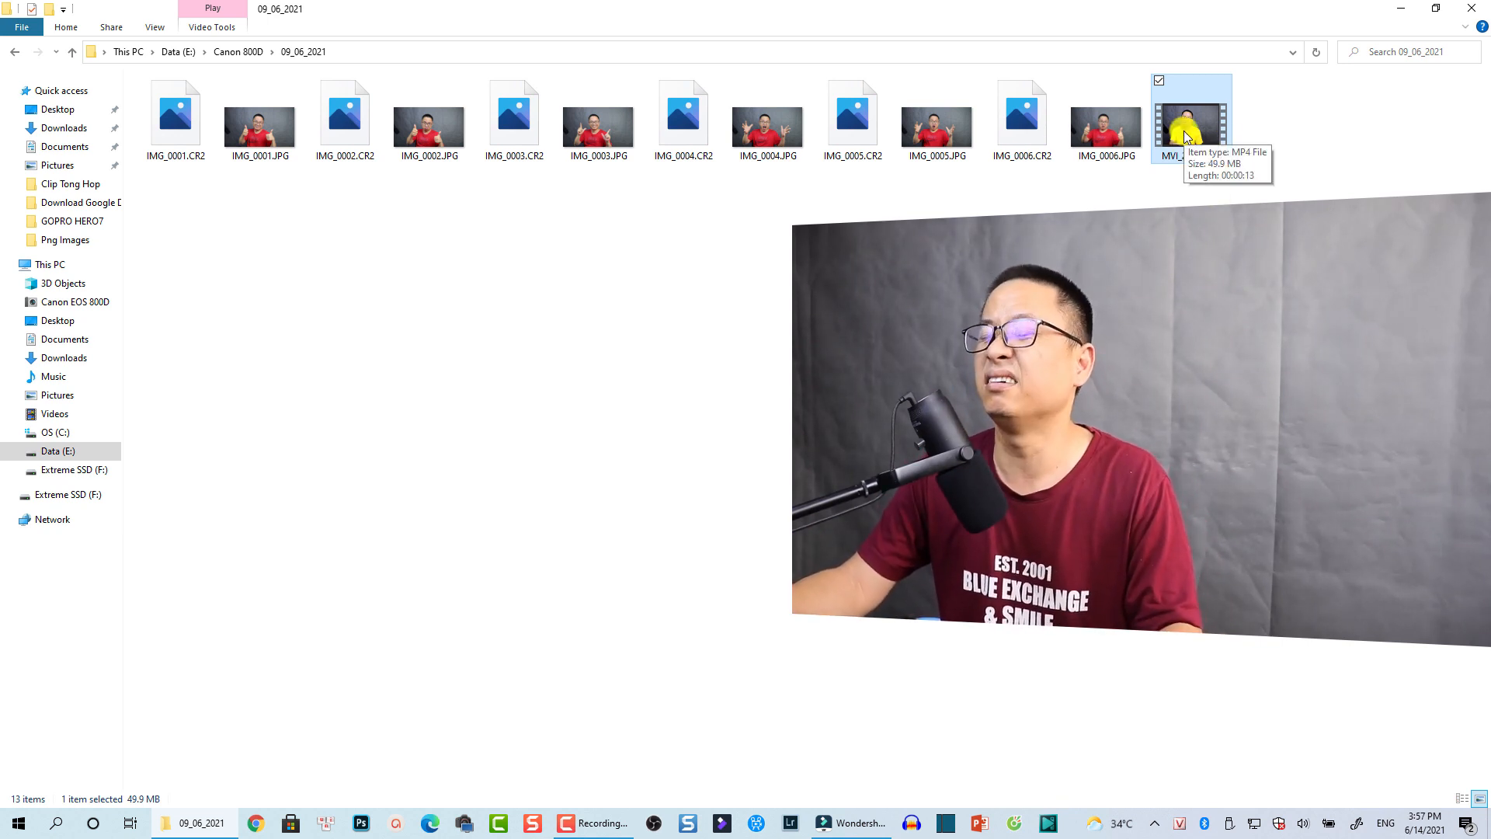
Play MVI_2847.MP4 from the 09_06_2021 folder to preview it, and close the player.
double_click(1186, 137)
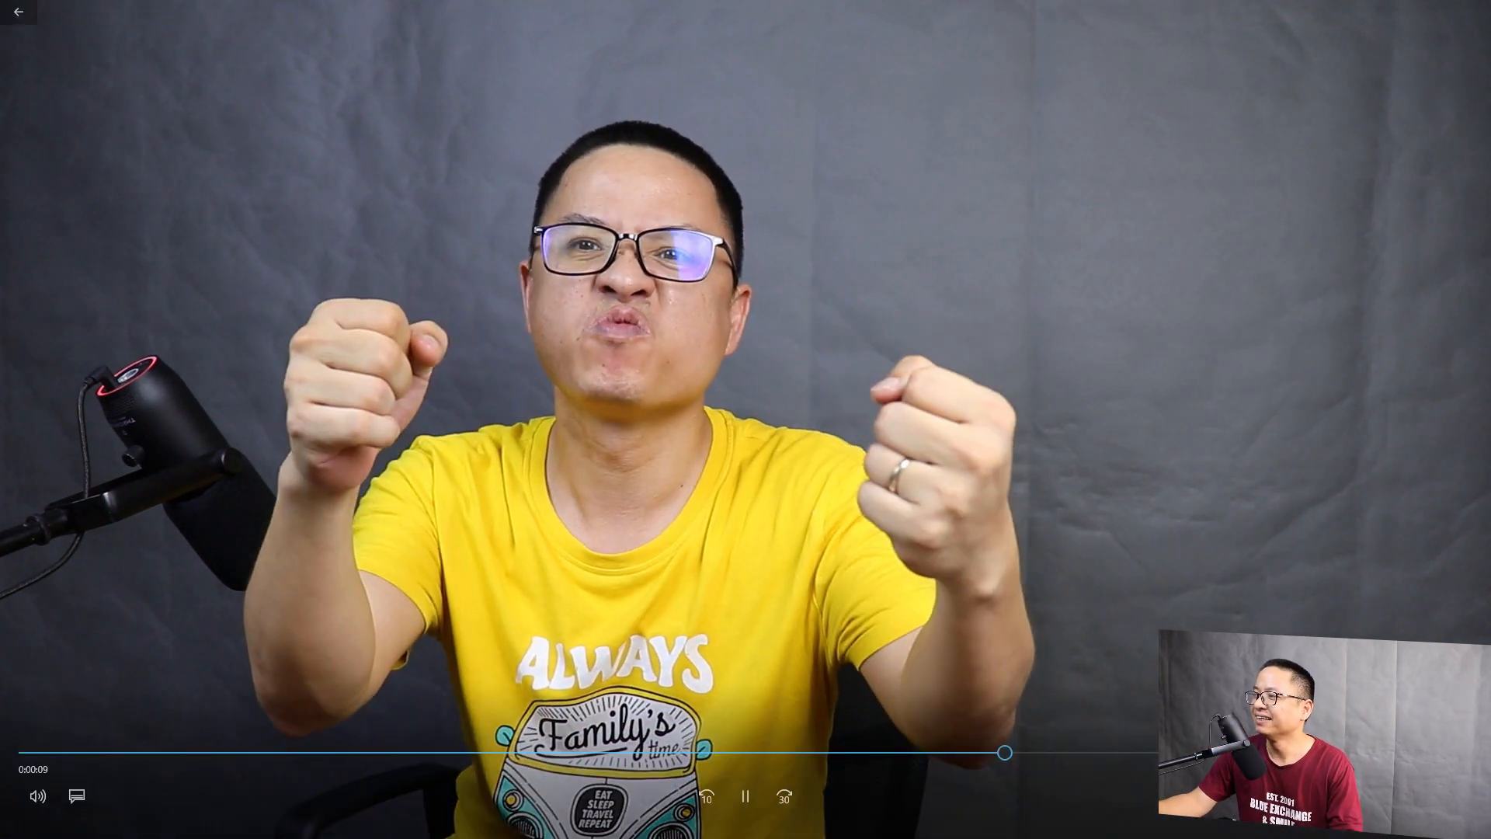
click(1415, 796)
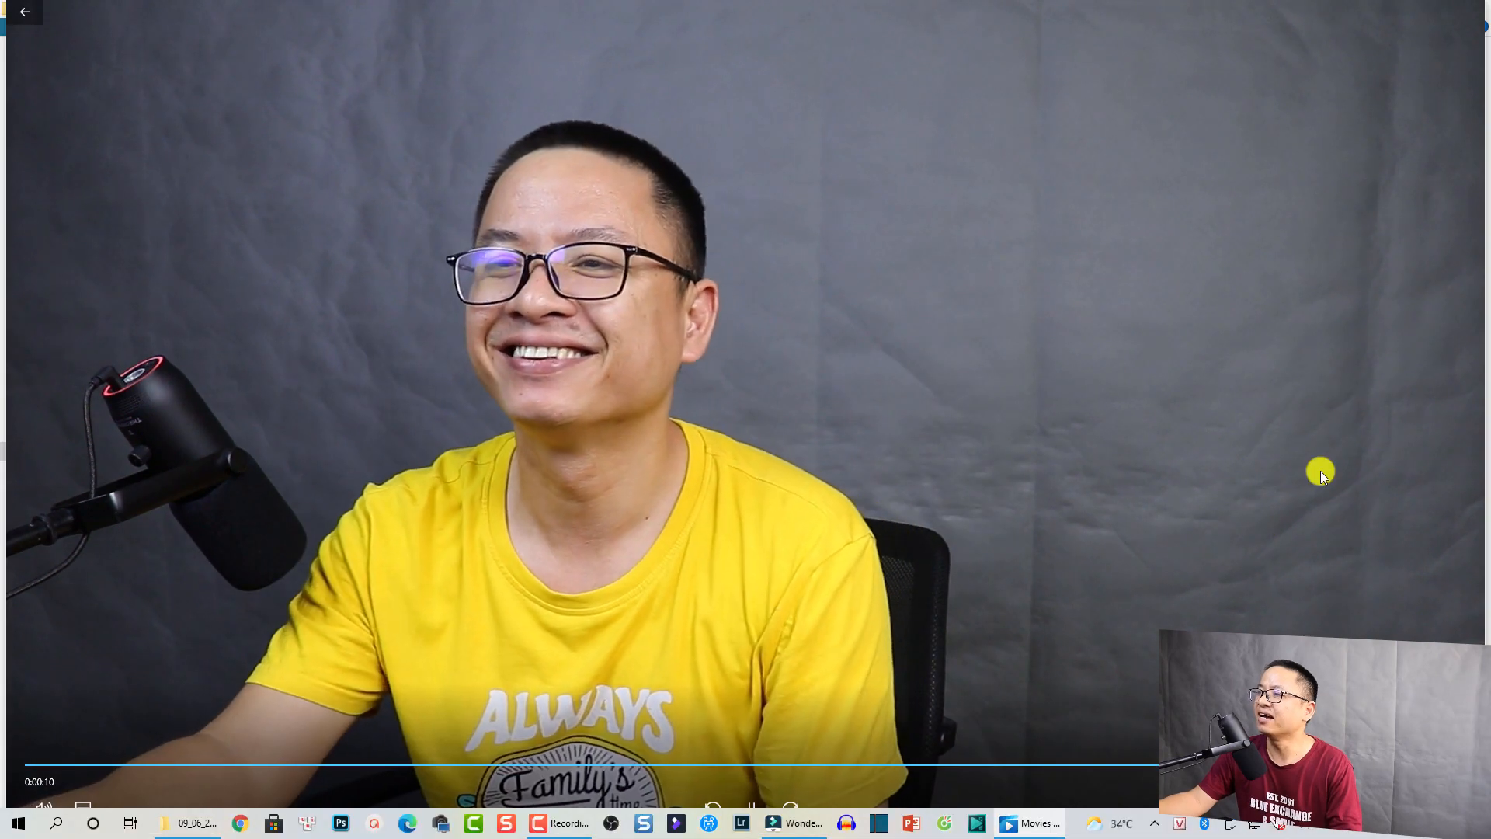
click(946, 643)
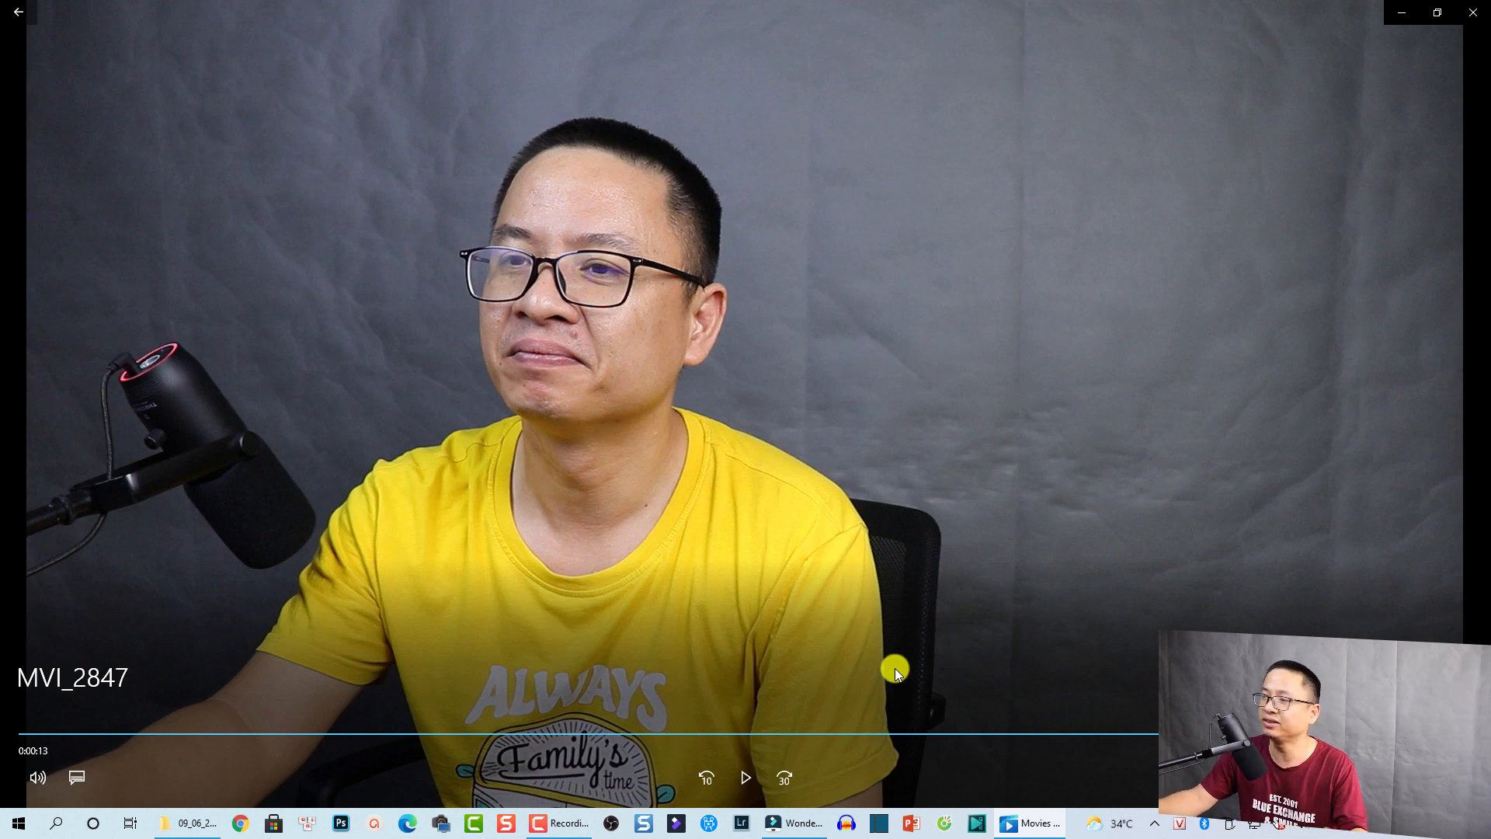
click(1477, 14)
Switch to Wondershare Filmora, create a new 16:9 project and import MVI_2847.MP4 from the 09_06_2021 folder.
click(1401, 14)
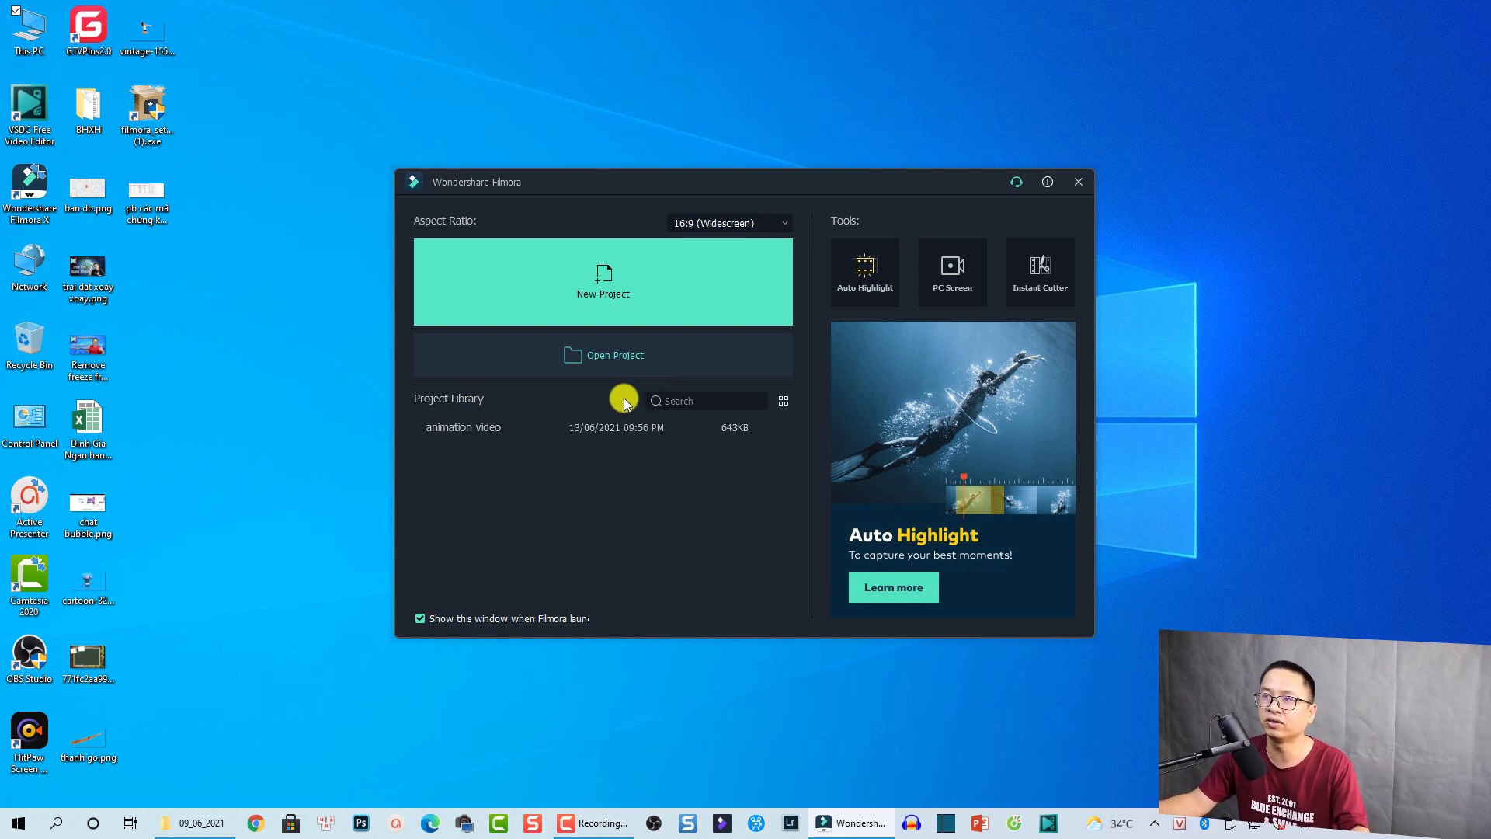
click(607, 289)
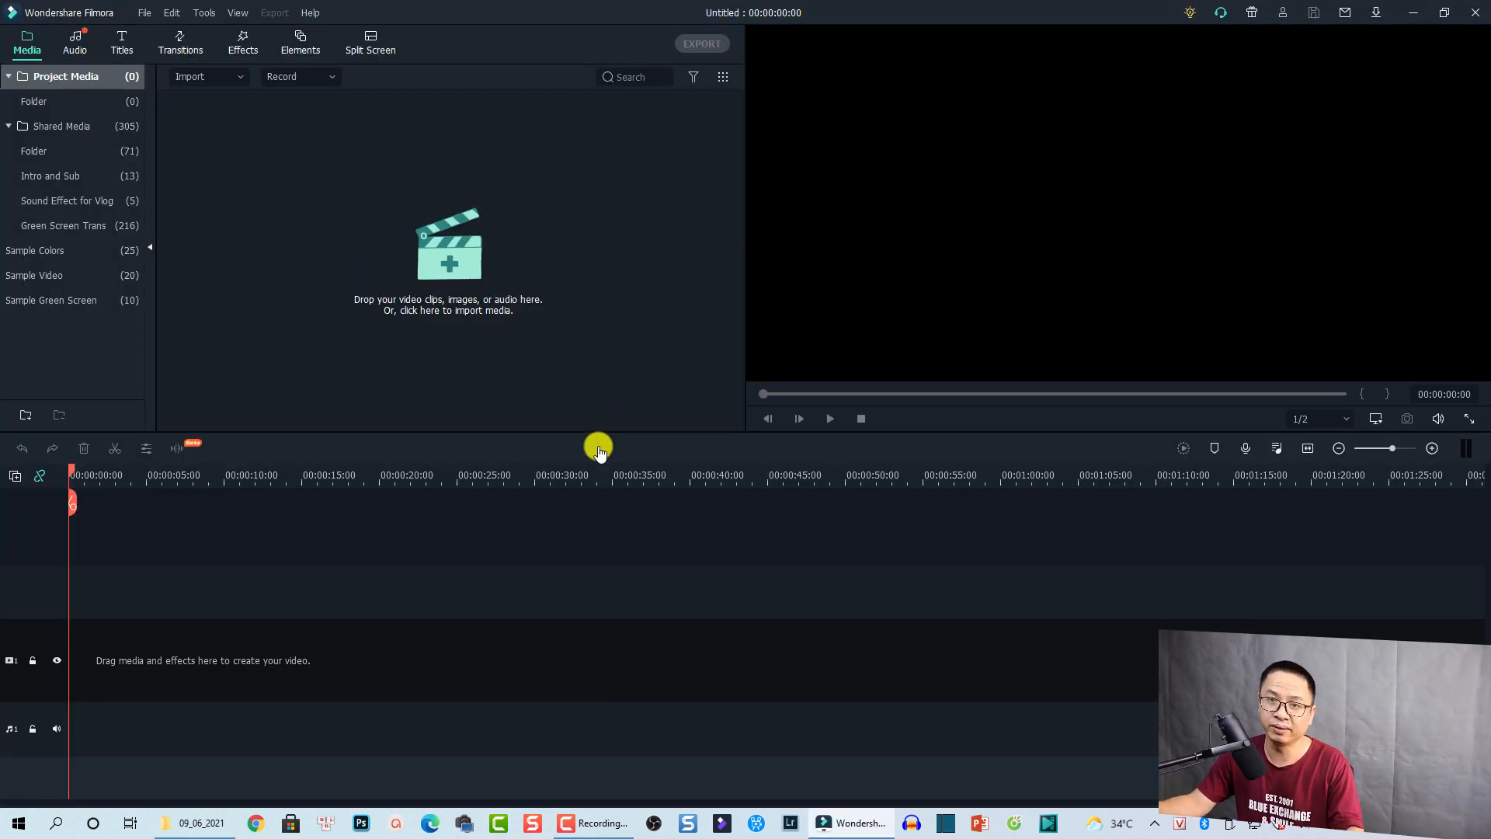
click(221, 807)
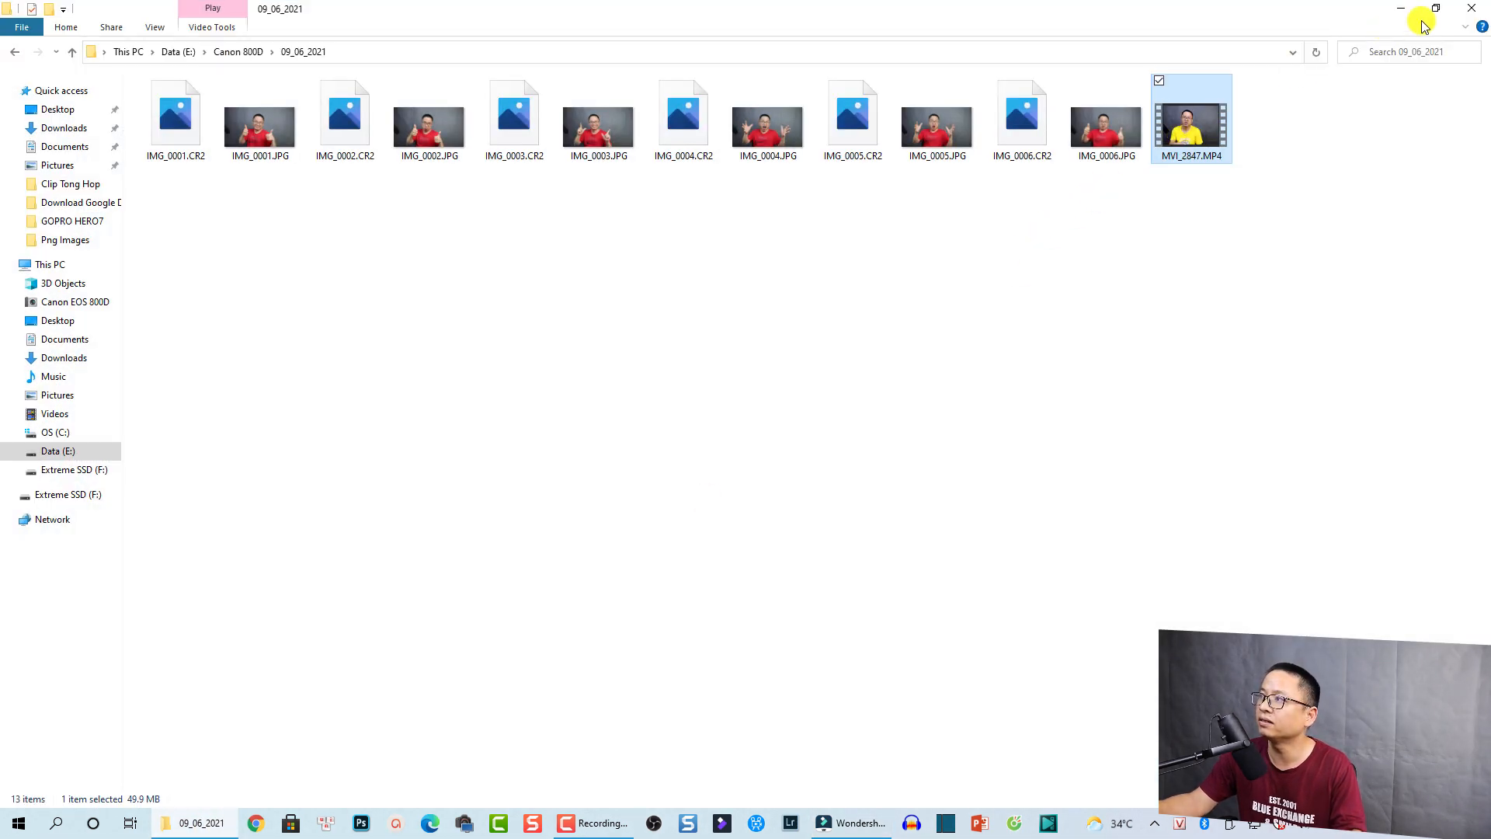
click(1424, 22)
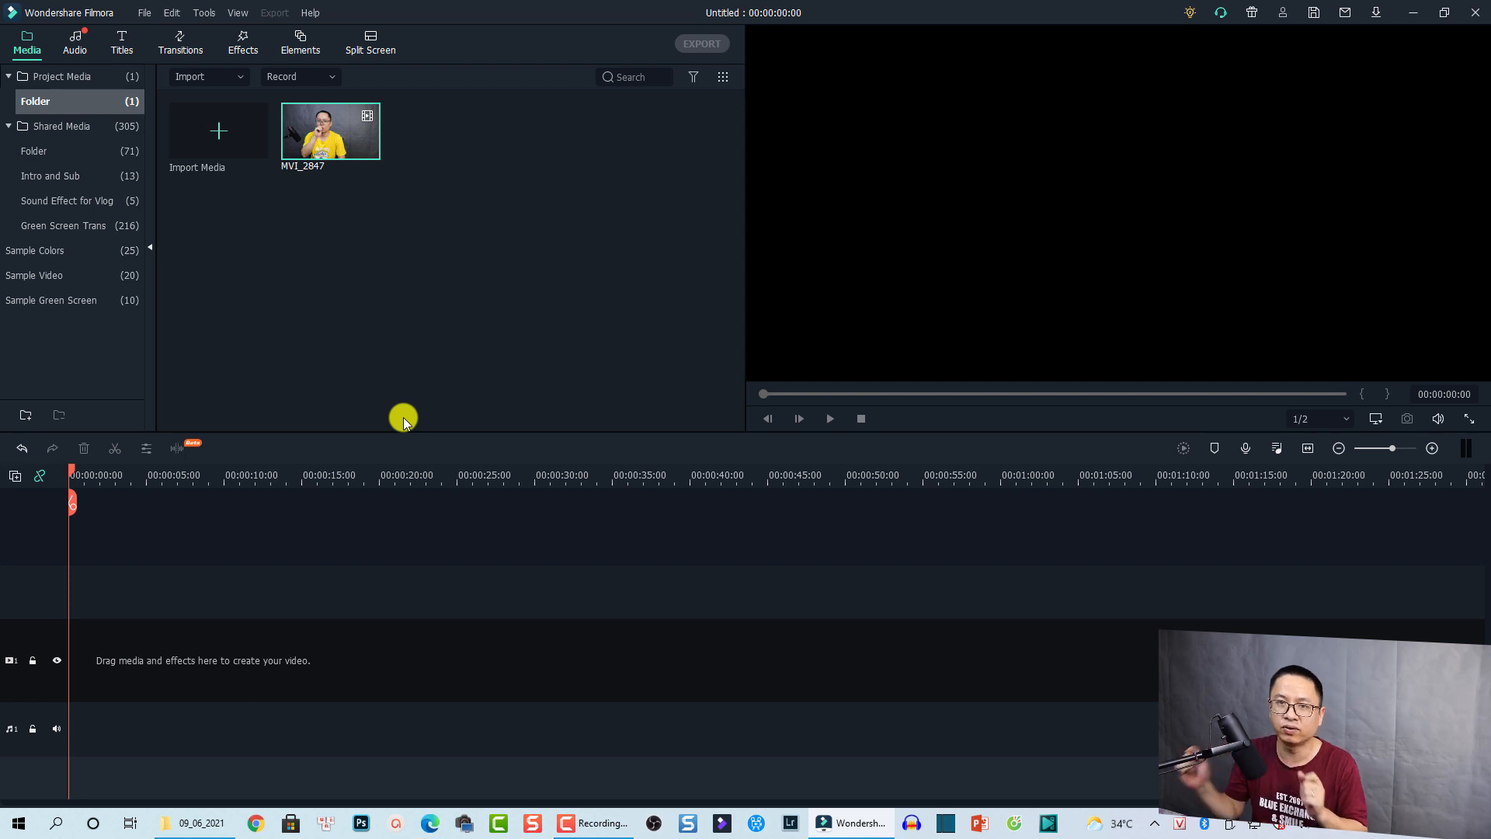
Mark a section of about one second in the MVI_2847 source clip, covering the hand gesture and ending at 00:00:02:15.
click(325, 152)
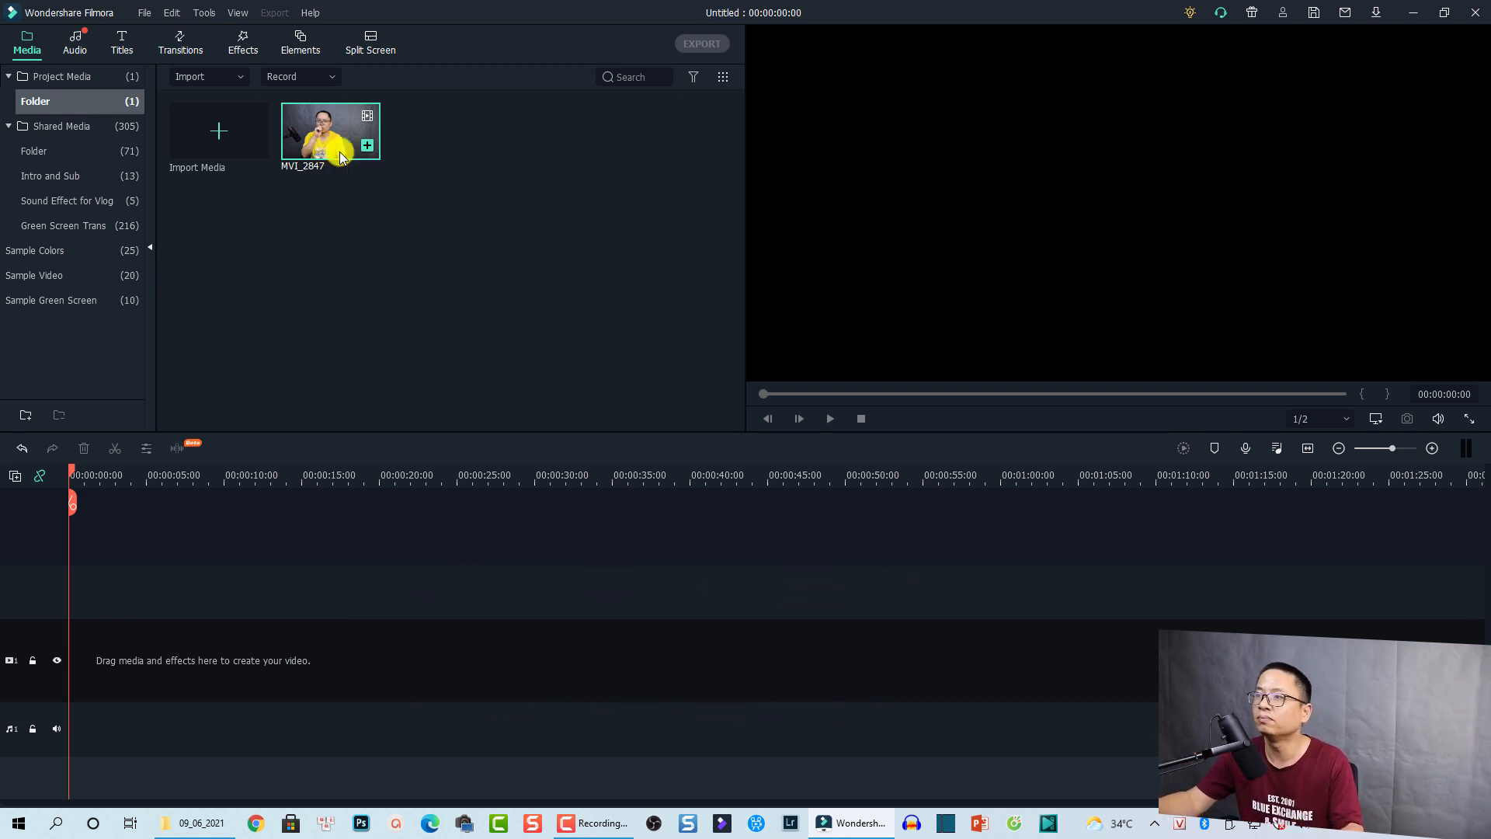
key(space)
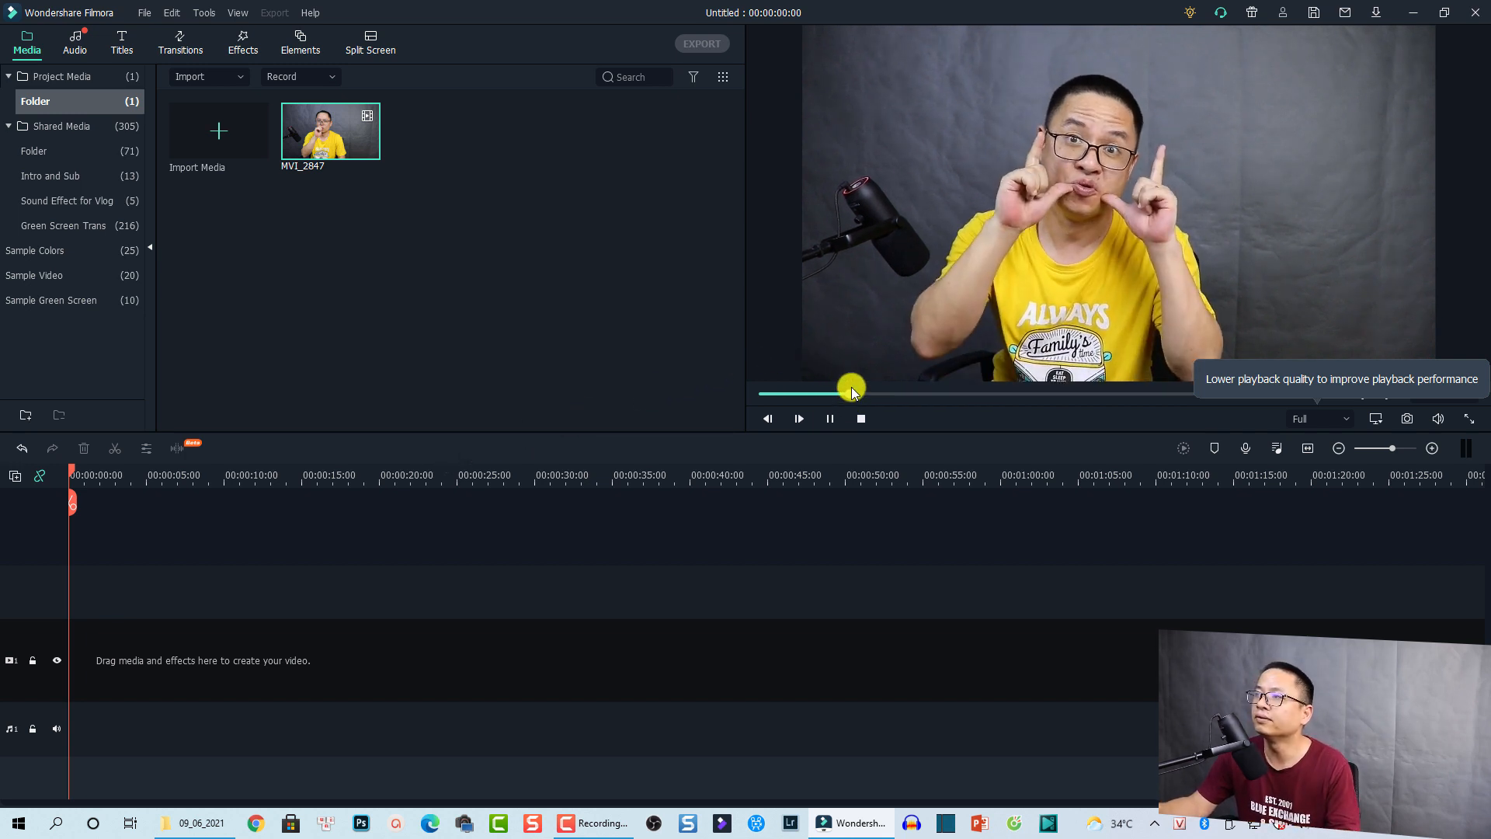
drag(886, 395, 813, 399)
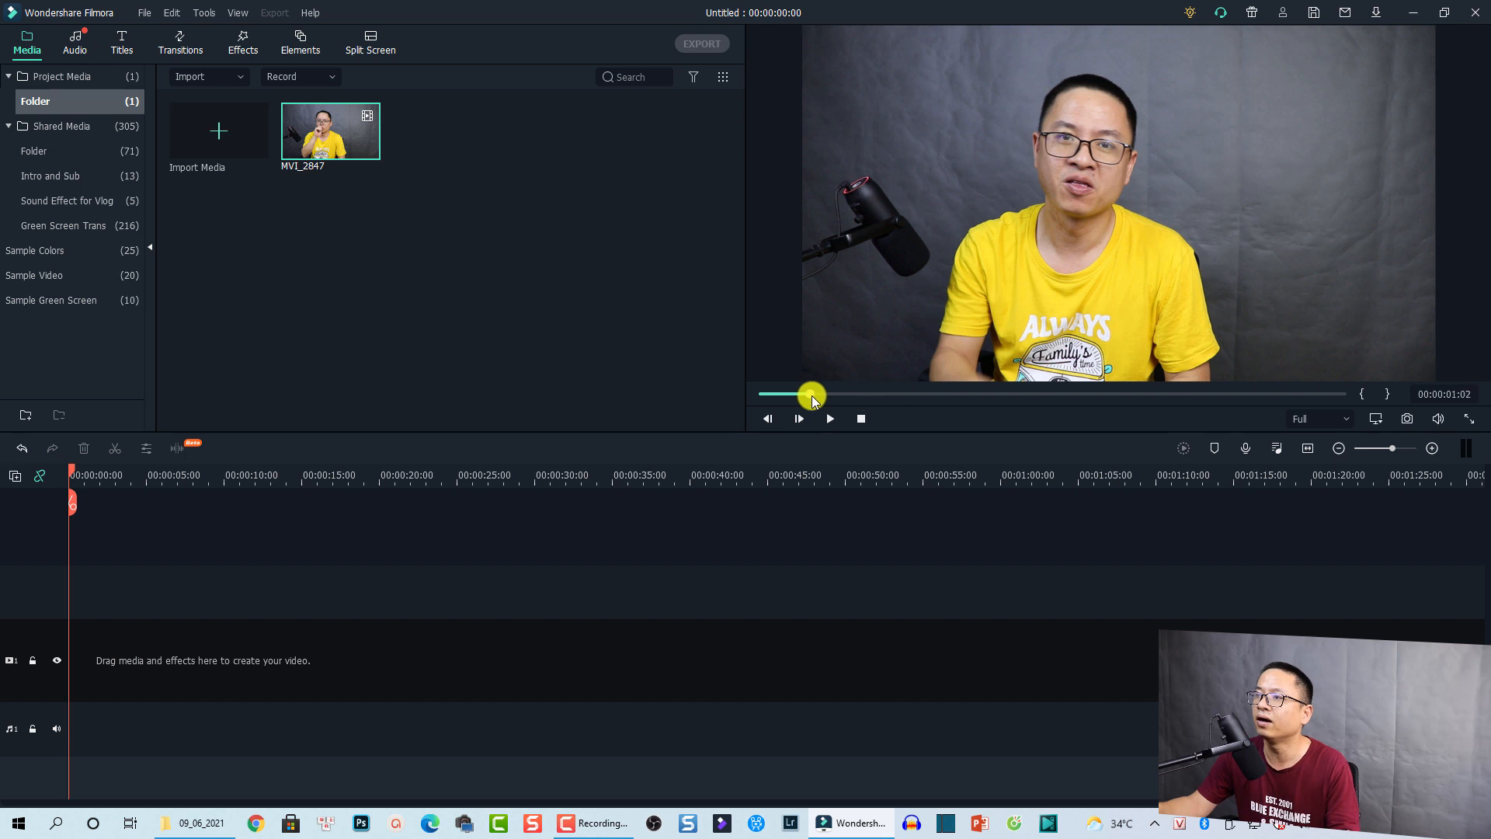
click(800, 420)
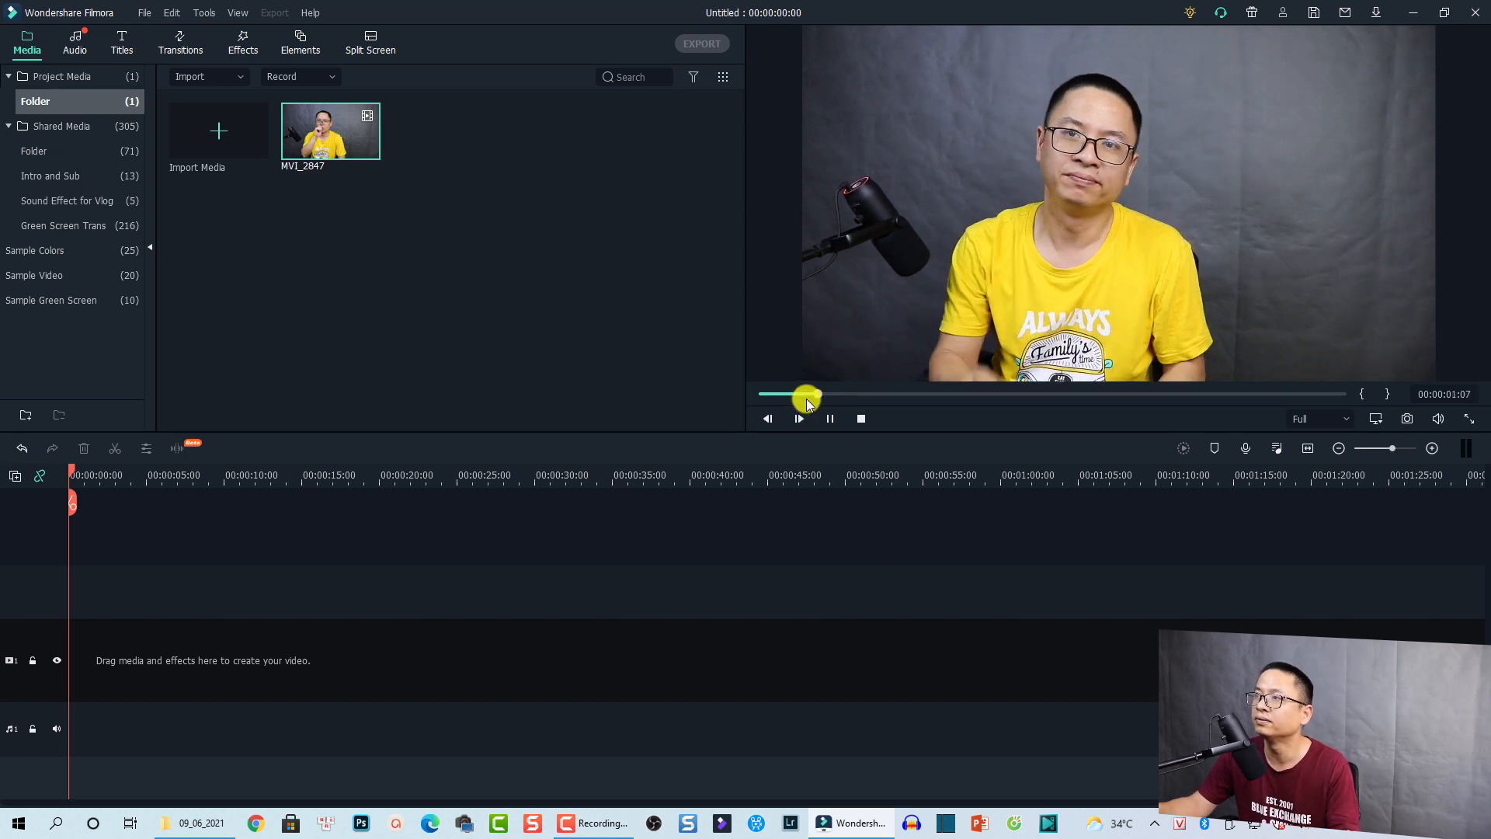
click(845, 397)
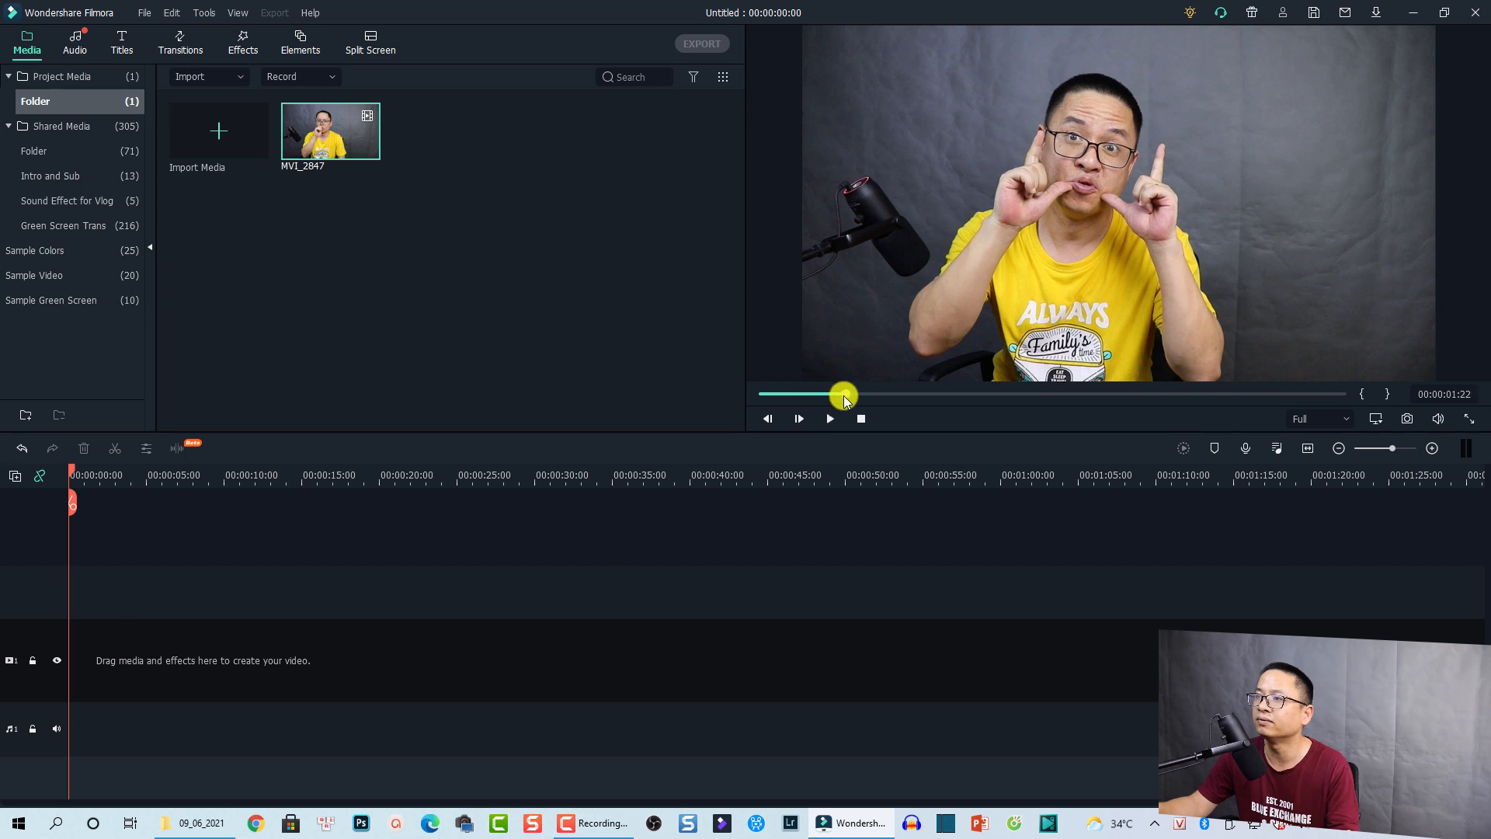
drag(836, 400, 828, 400)
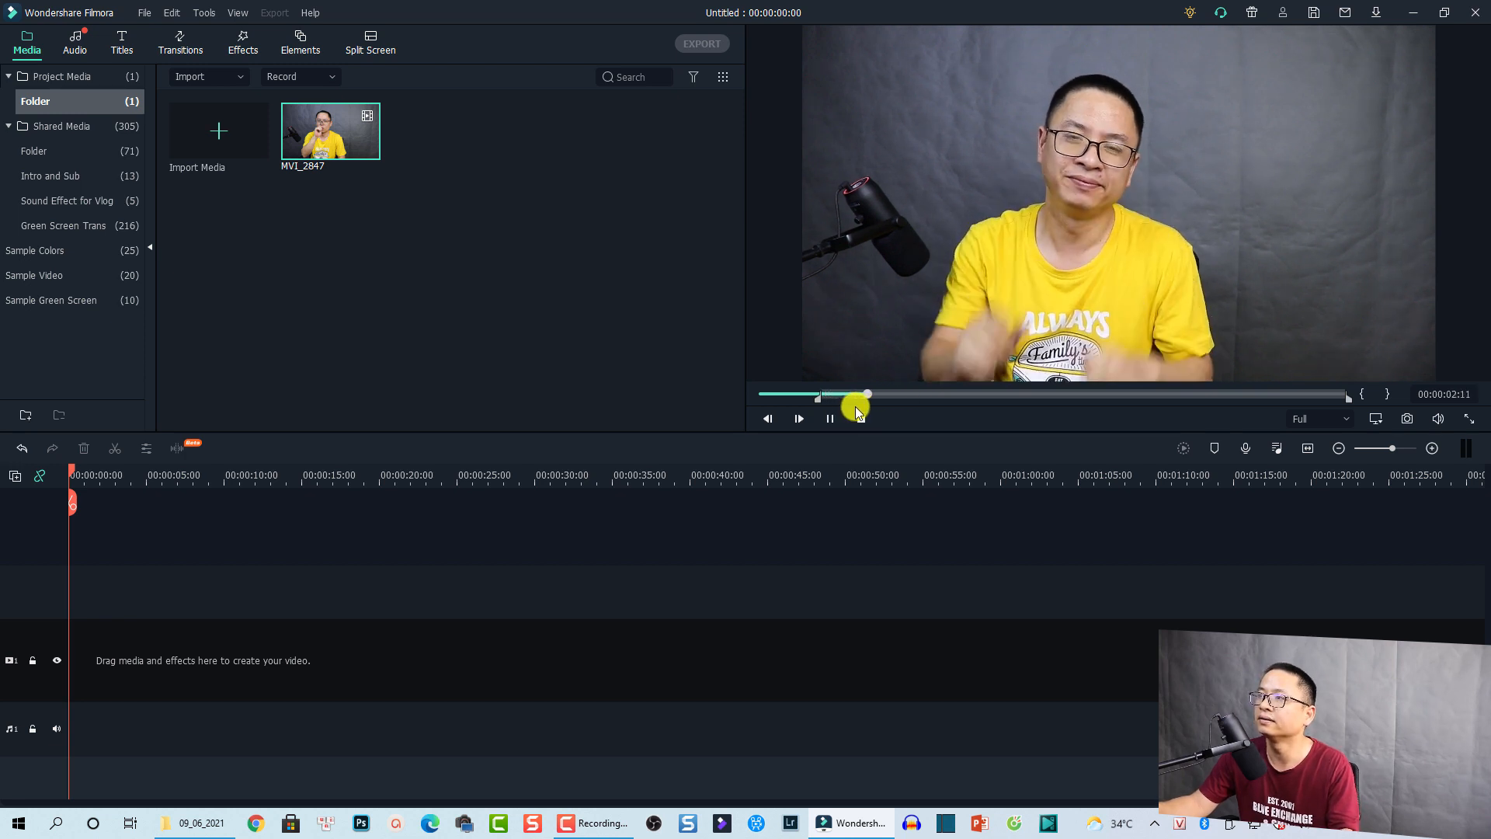
key(space)
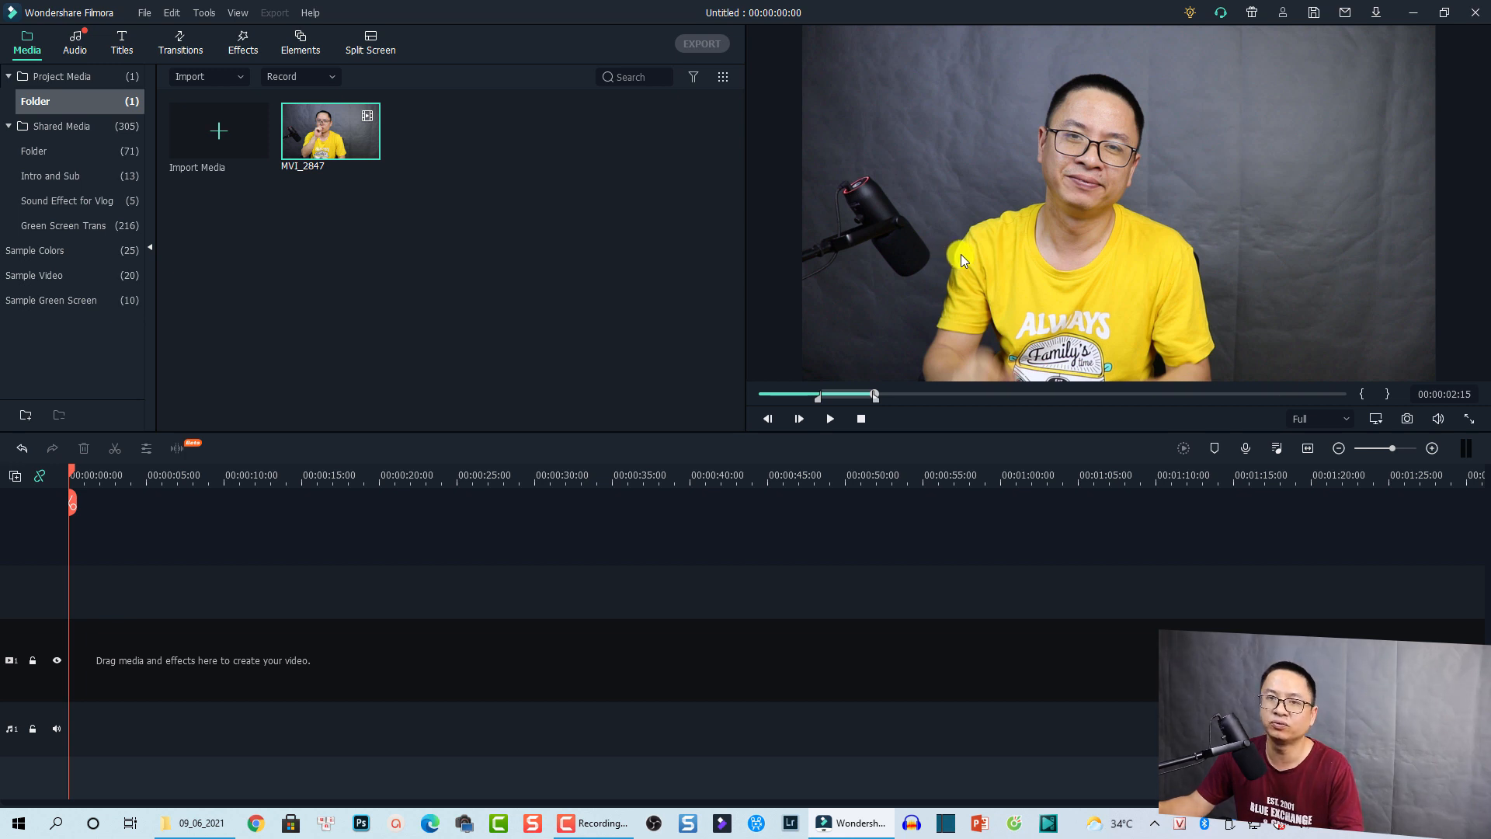
Place the marked clip section at the start of video track 1, matching the project to the media at 1920 x 1080 24fps.
drag(962, 254, 79, 653)
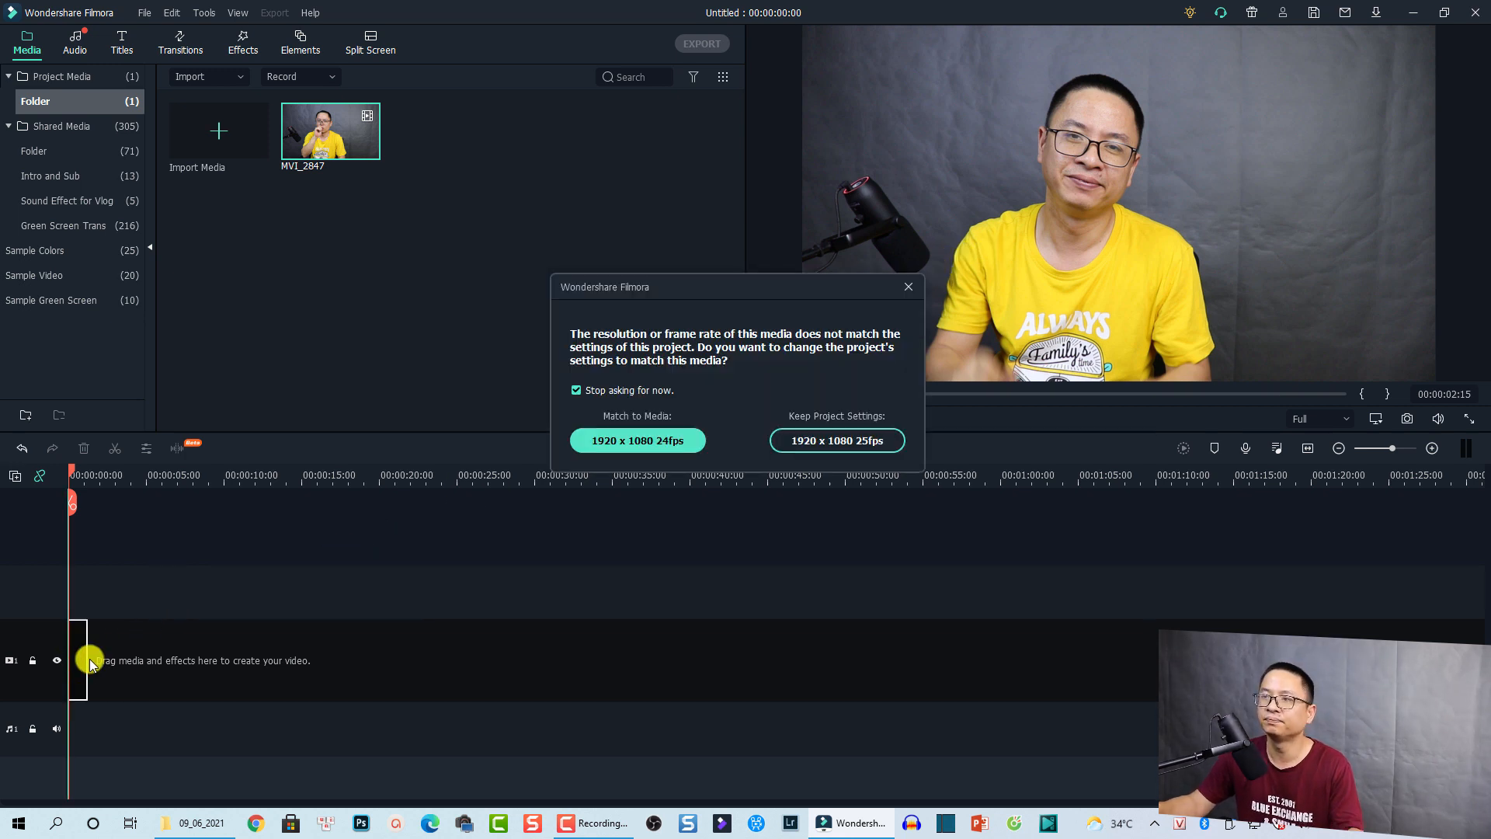
click(622, 443)
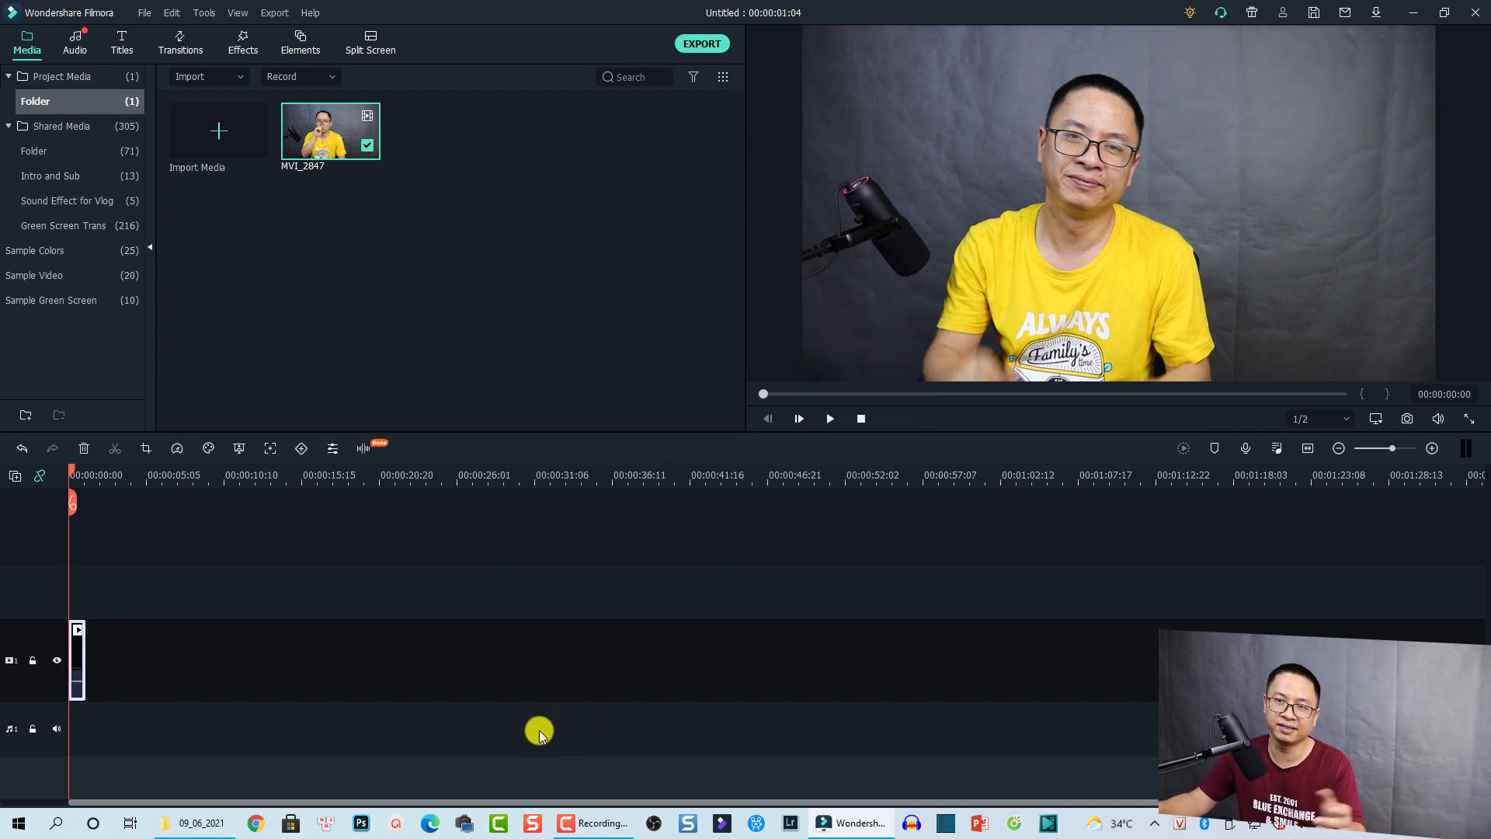
click(1305, 449)
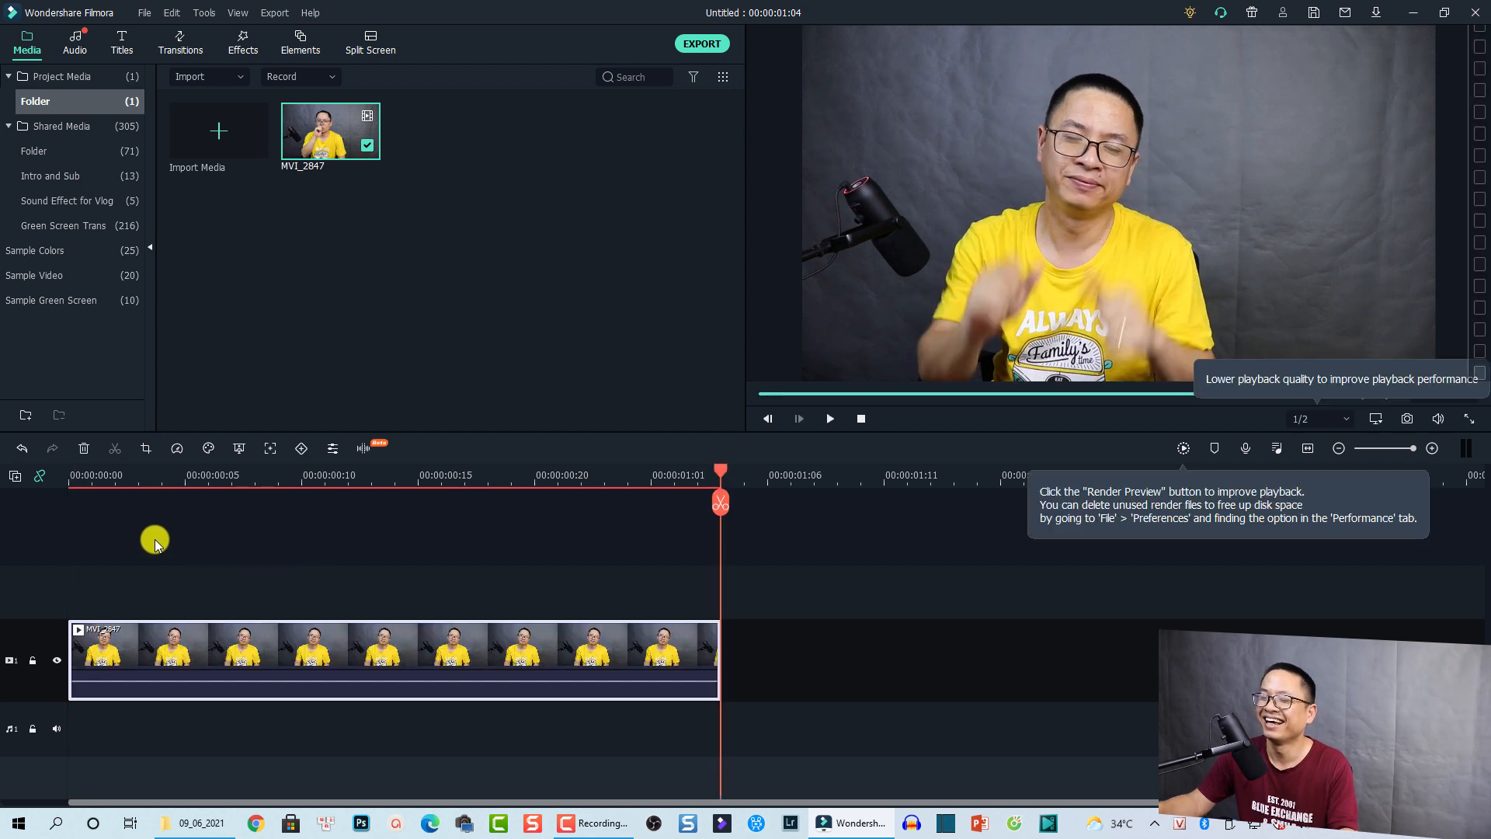
click(110, 480)
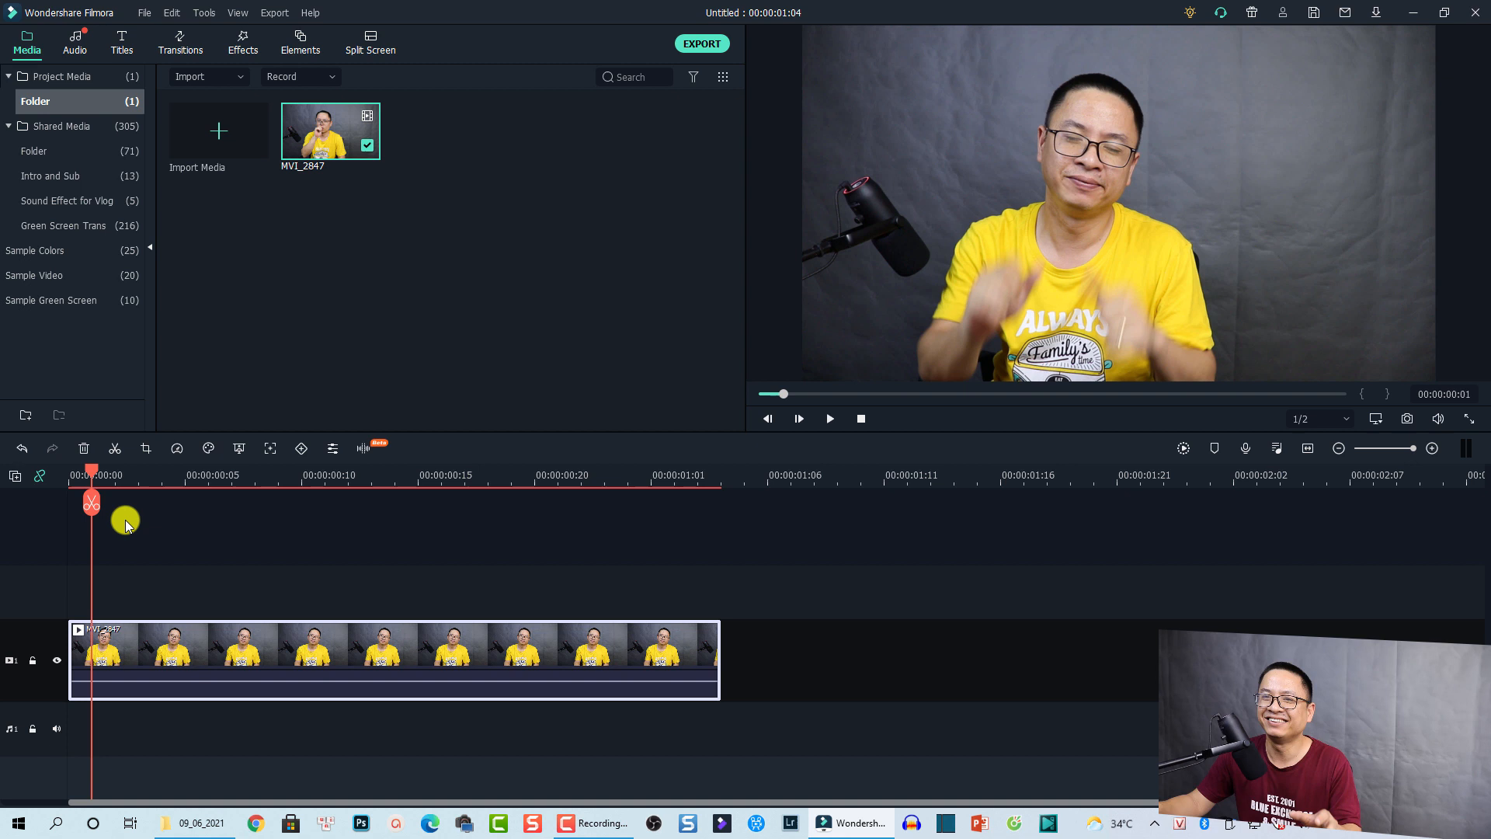
click(89, 472)
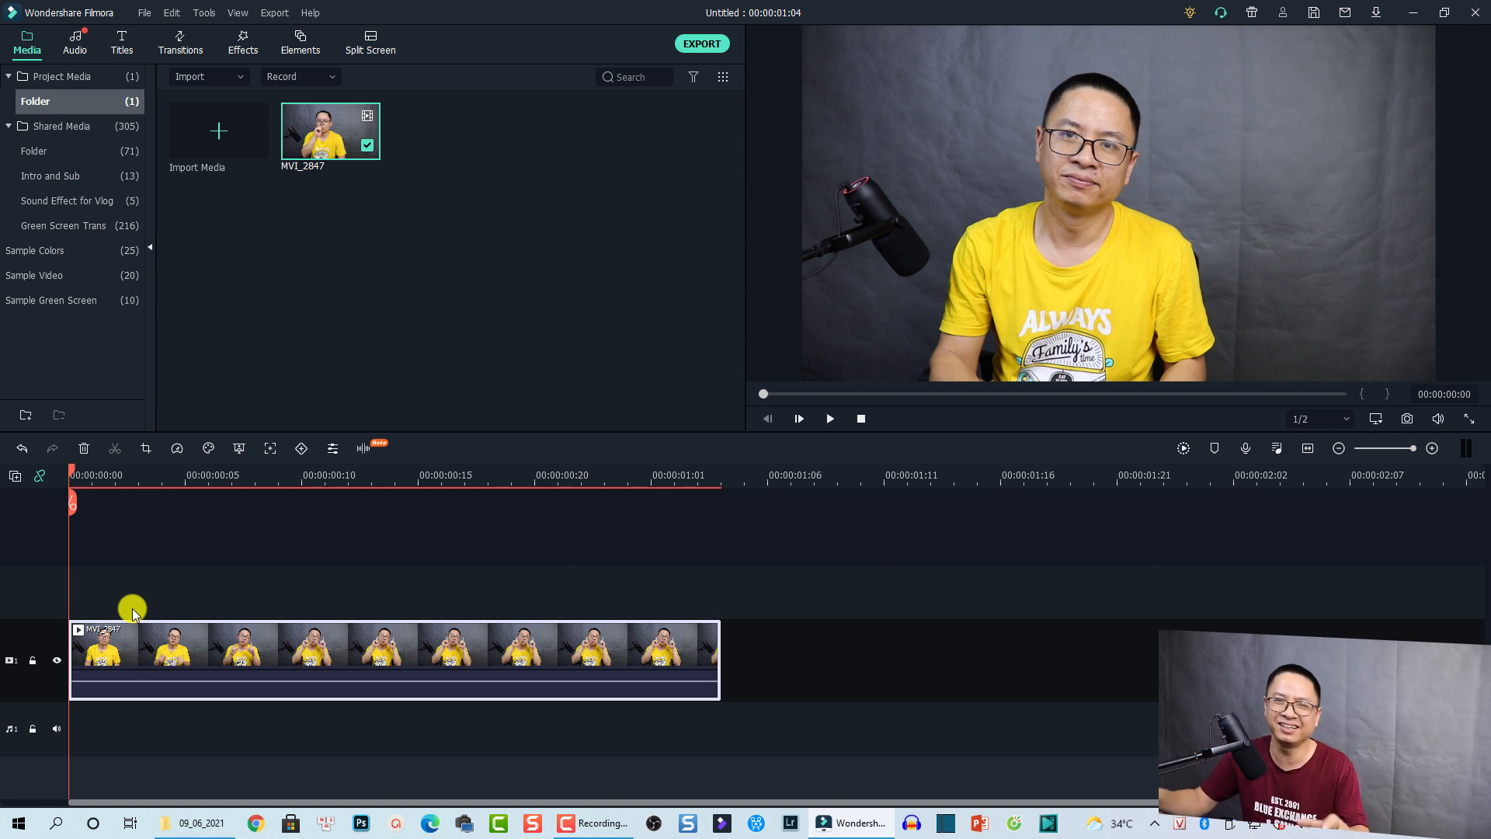
Add the Oops! element at the start of video track 2, shrink it and place it beside the man's head over the empty backdrop.
click(301, 45)
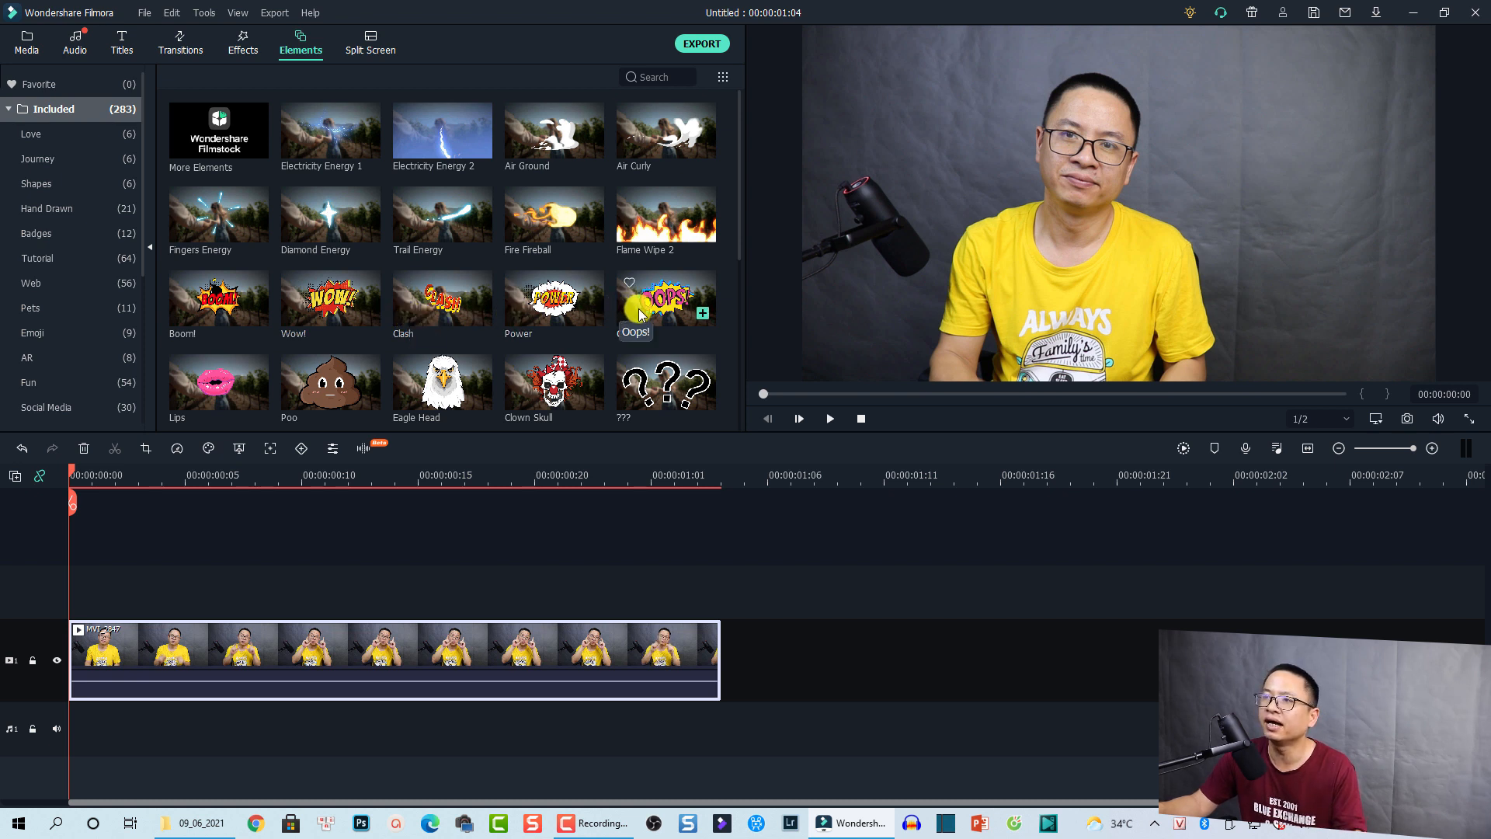
drag(638, 313, 132, 587)
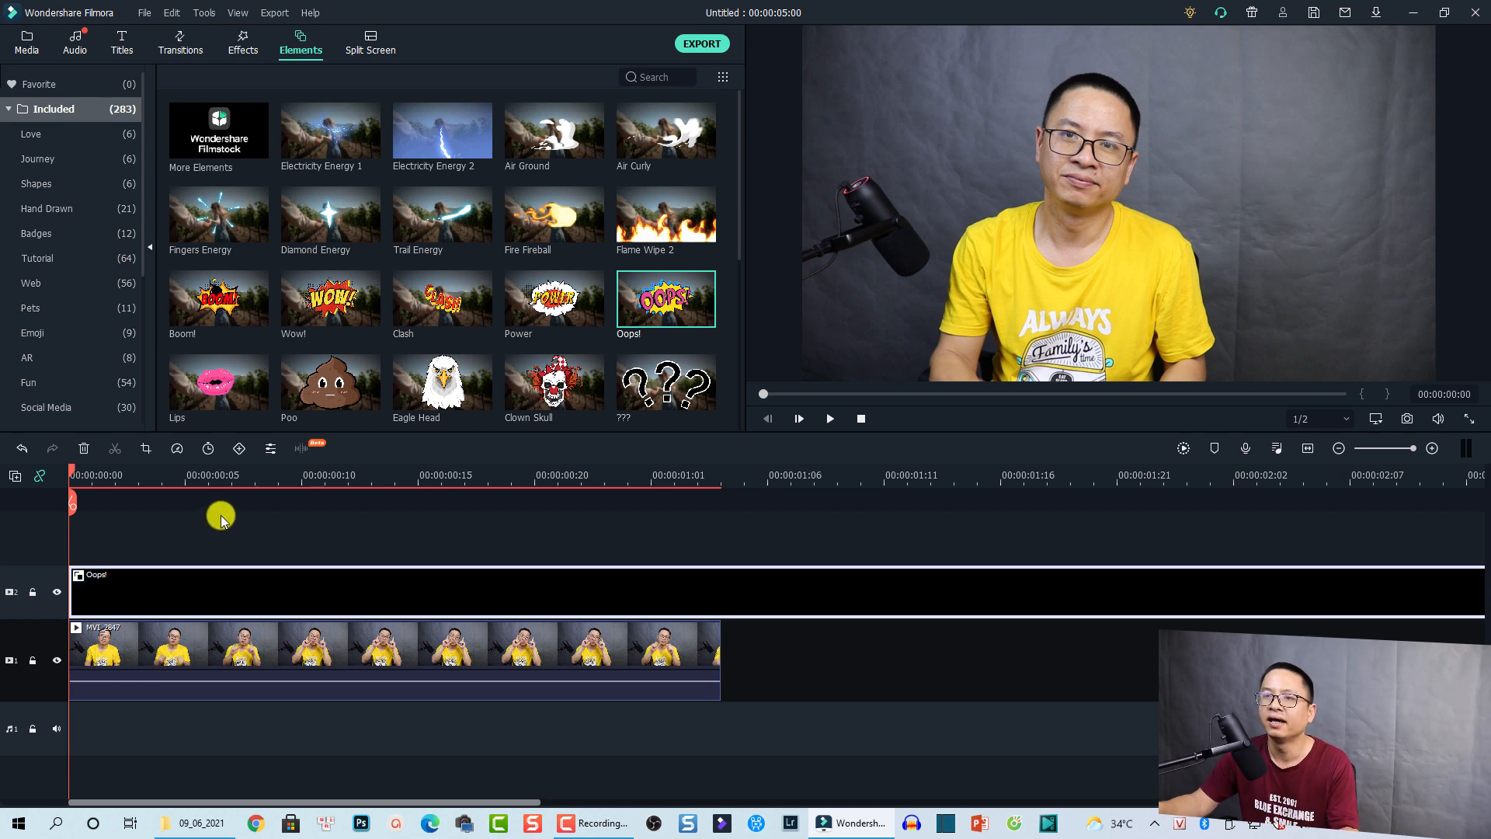
click(223, 476)
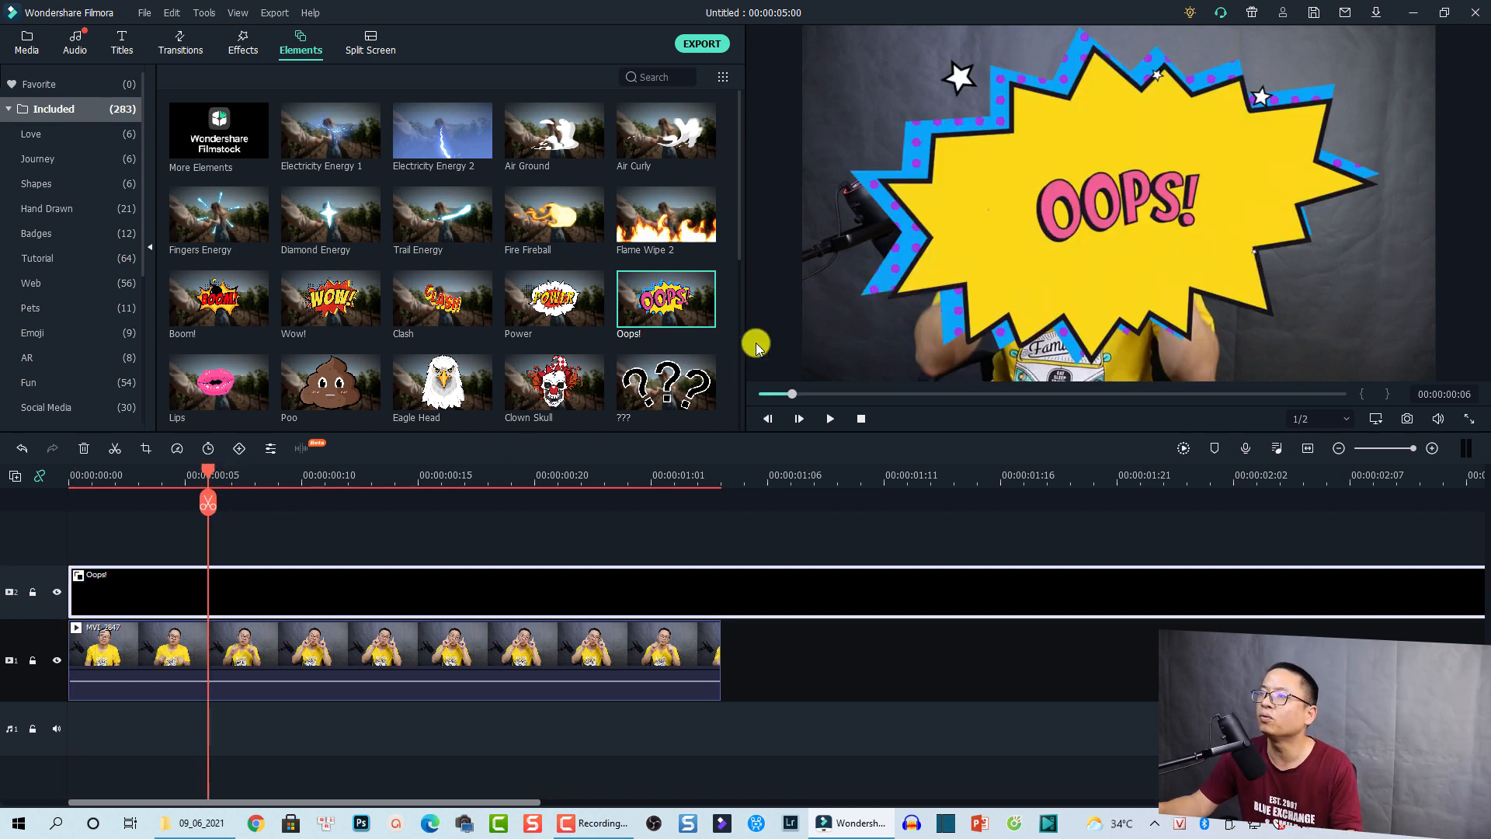
click(1128, 192)
drag(1402, 30, 1021, 244)
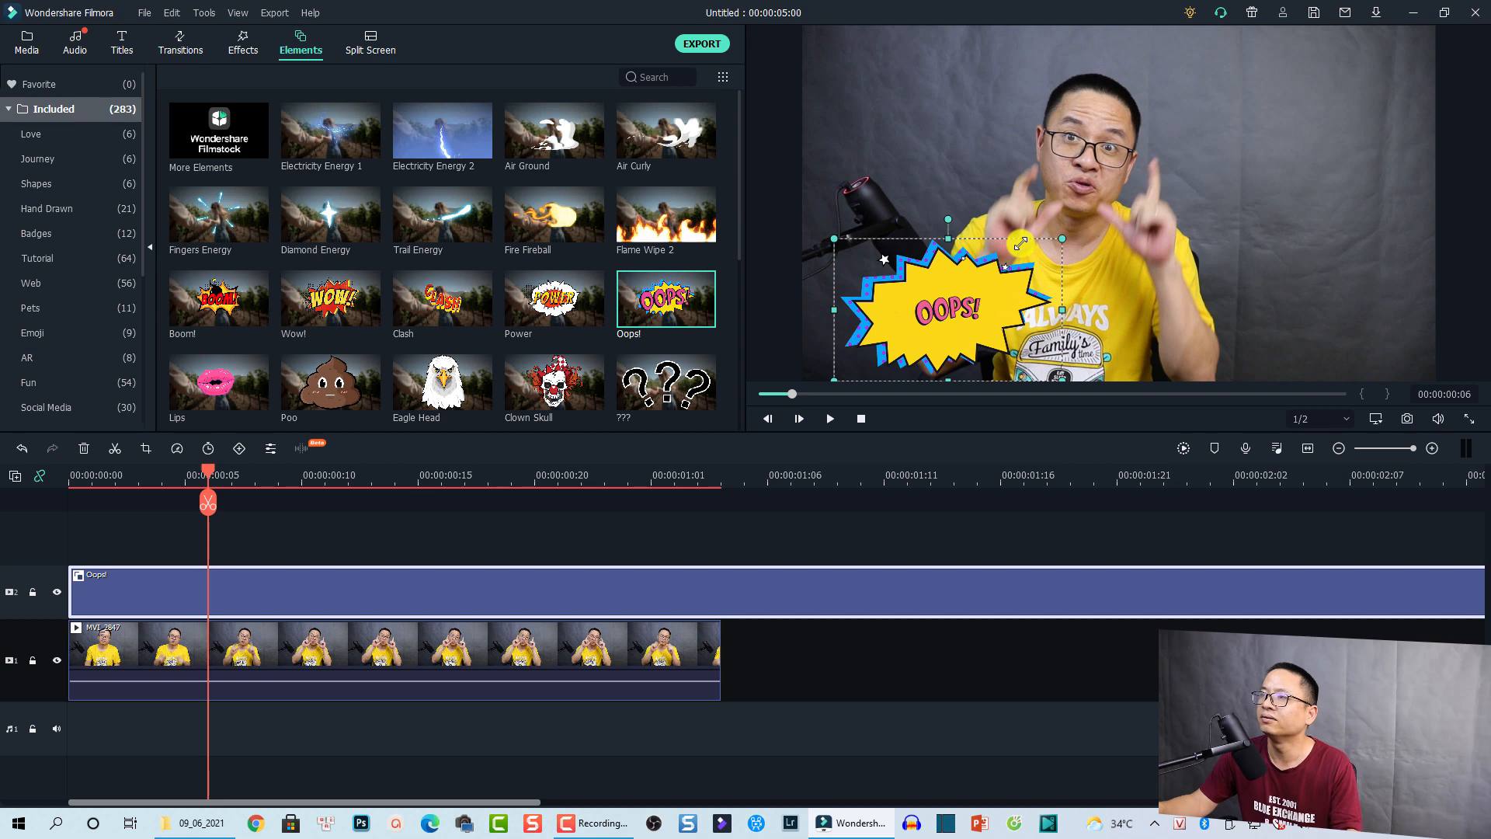
drag(962, 312, 1277, 171)
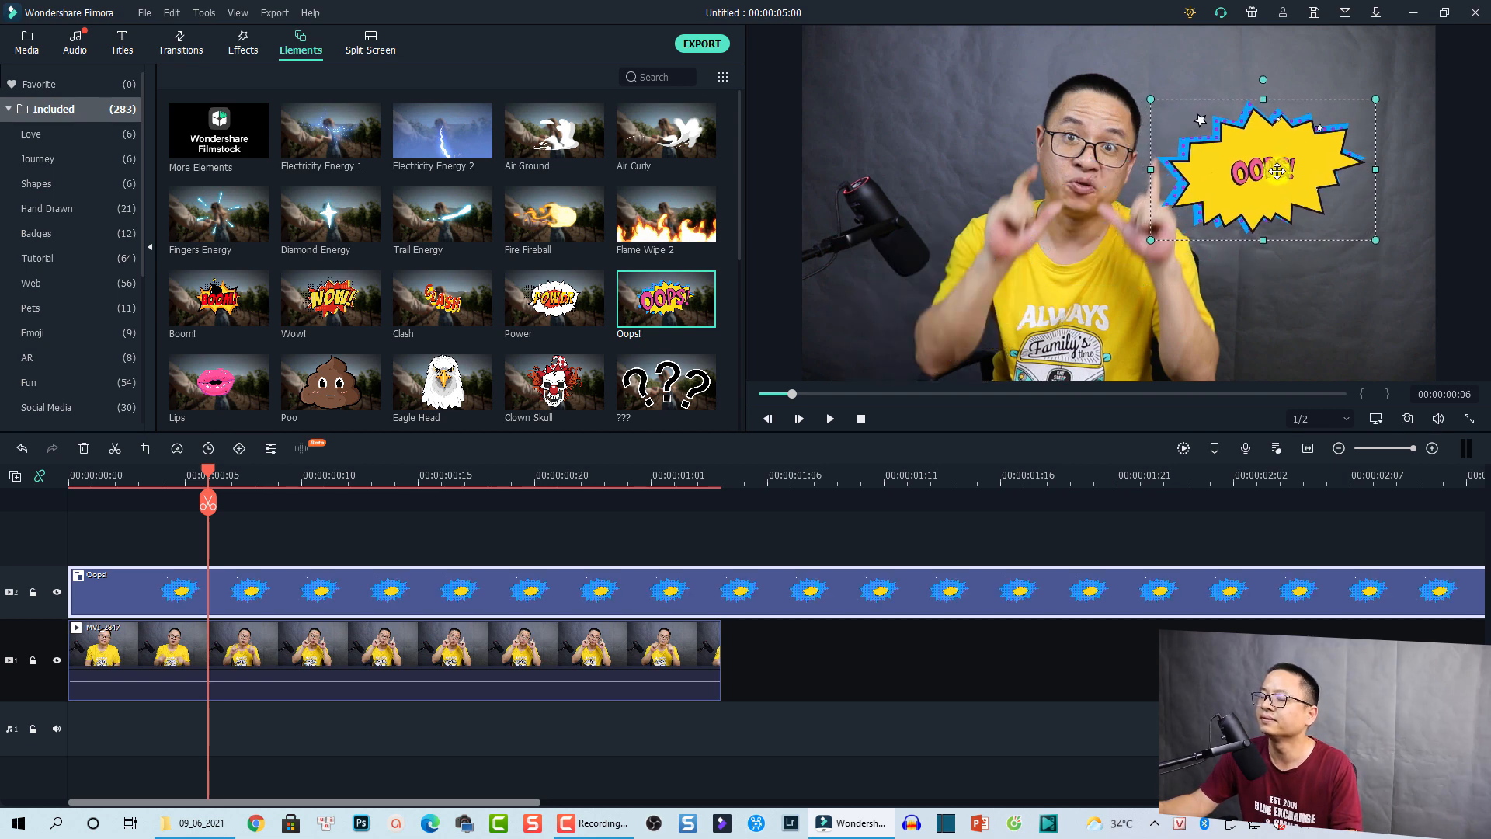
Split the Oops! element at 00:00:01:04, where the video clip ends, and delete the remainder.
click(720, 484)
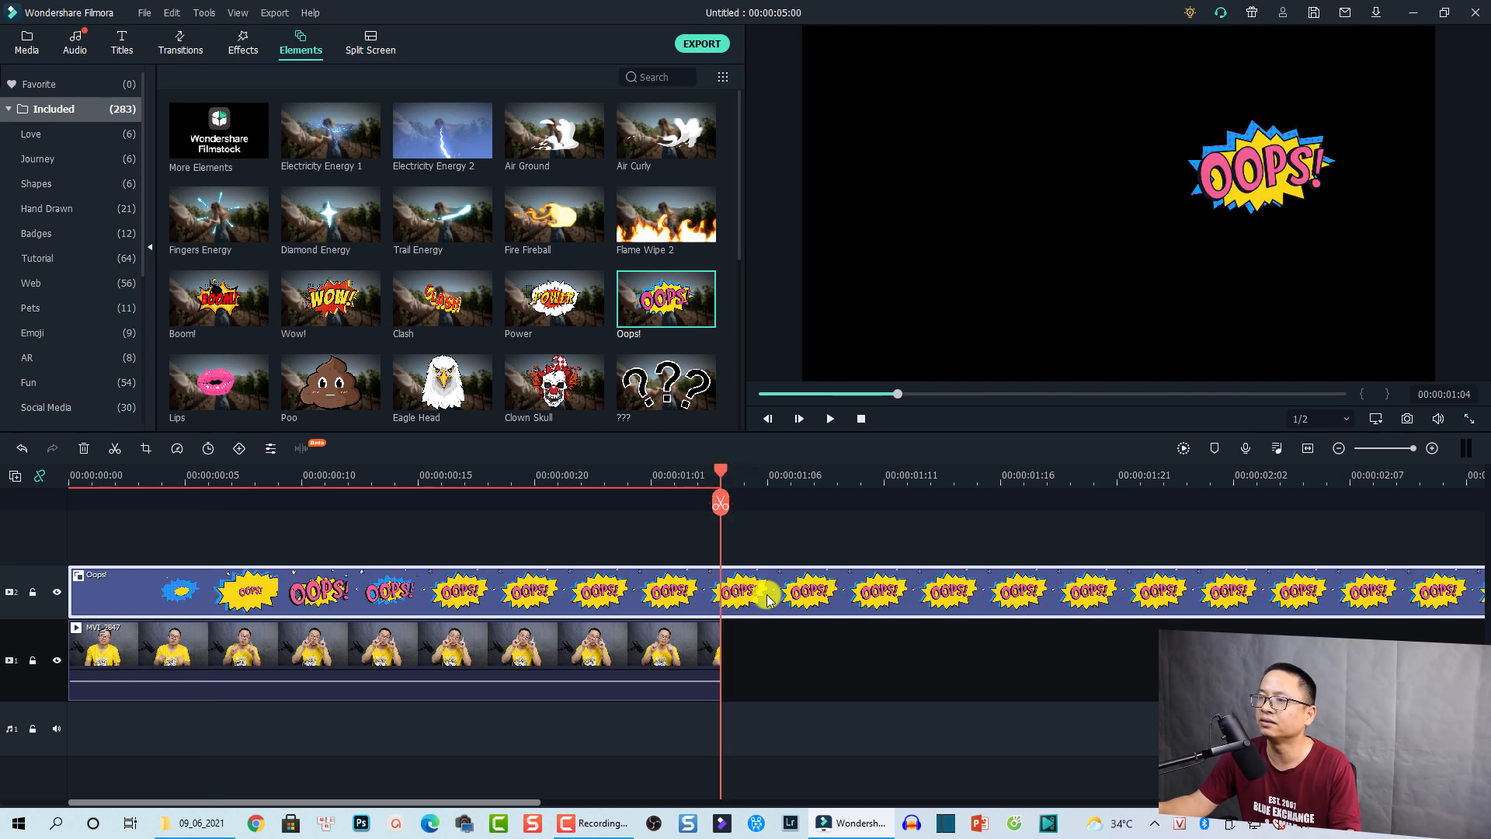
click(723, 504)
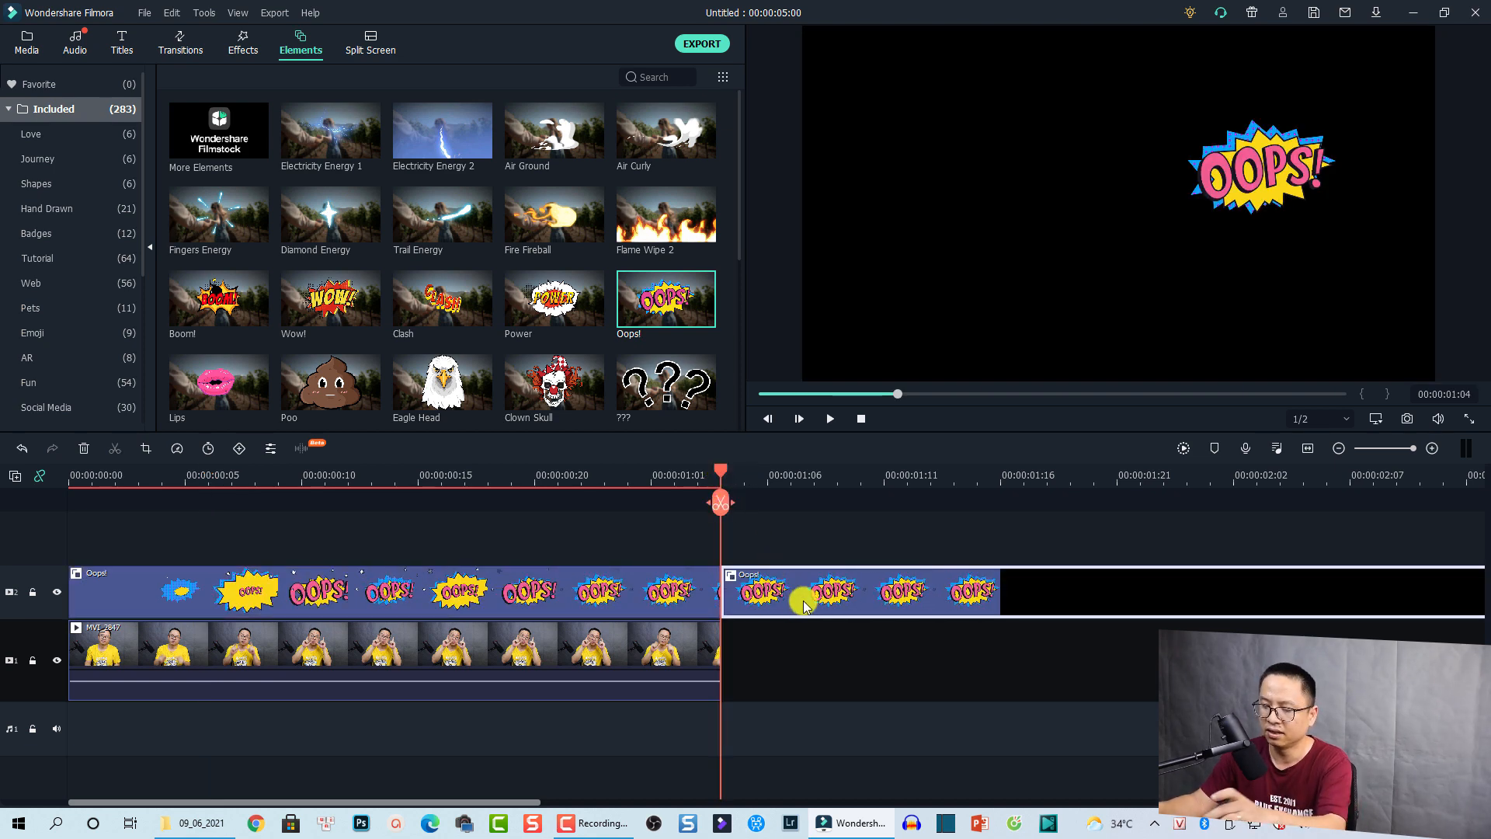
key(Delete)
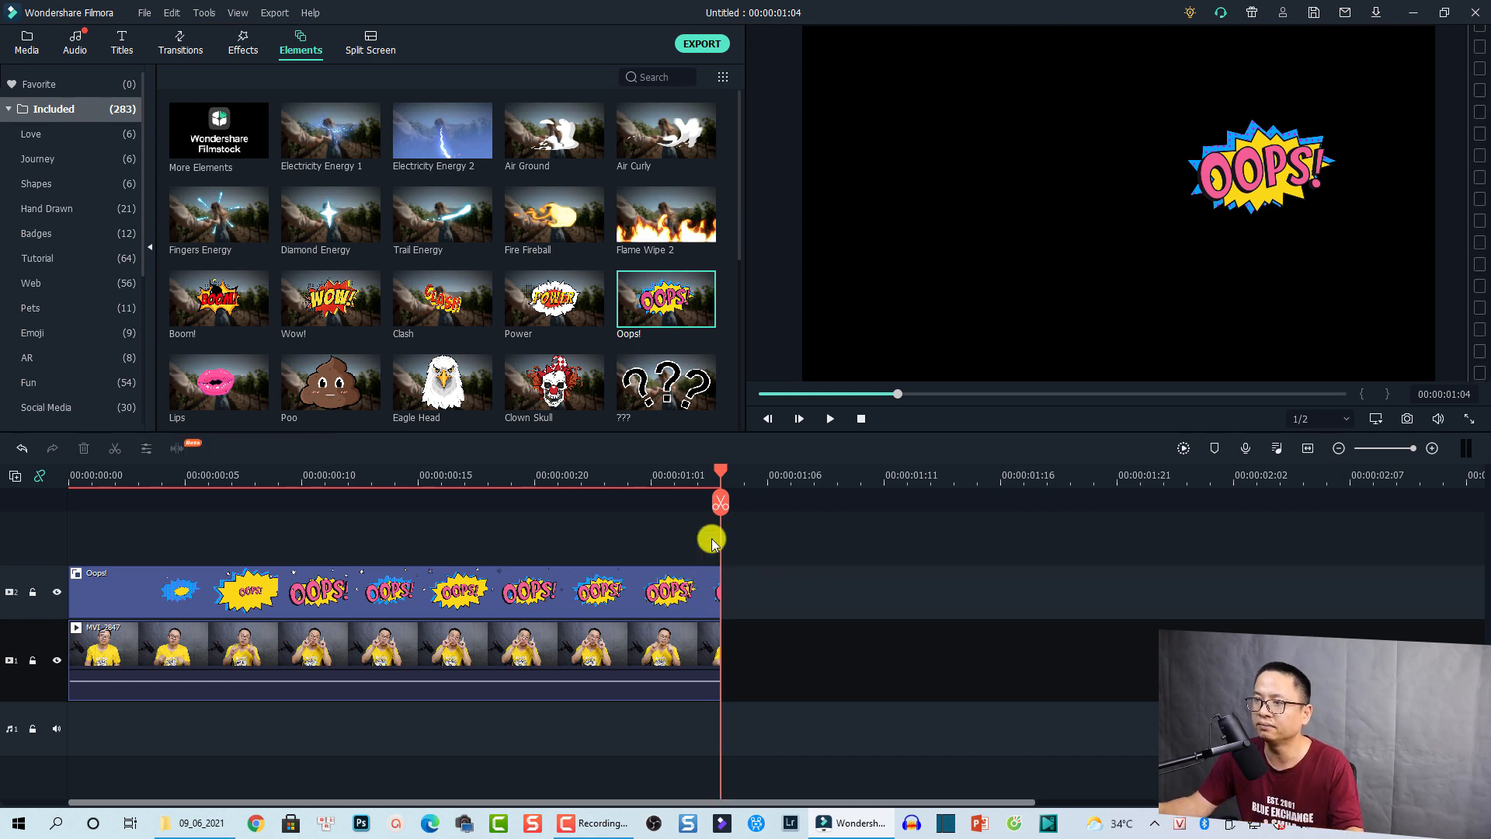
drag(697, 476, 715, 474)
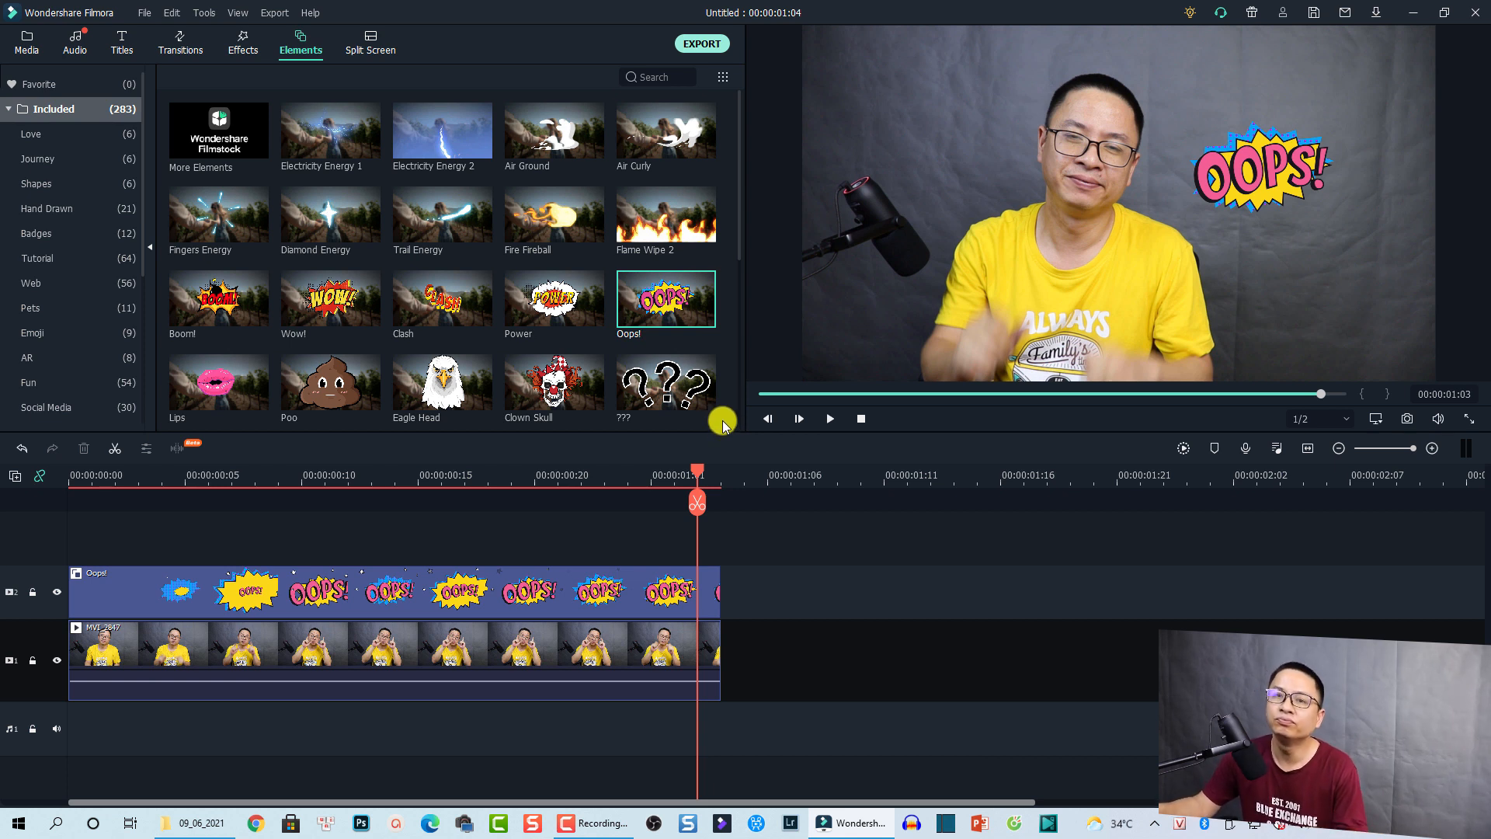
Export the project to the computer as a GIF named GIF 1 in E:/Tong Hop.
key(ctrl+e)
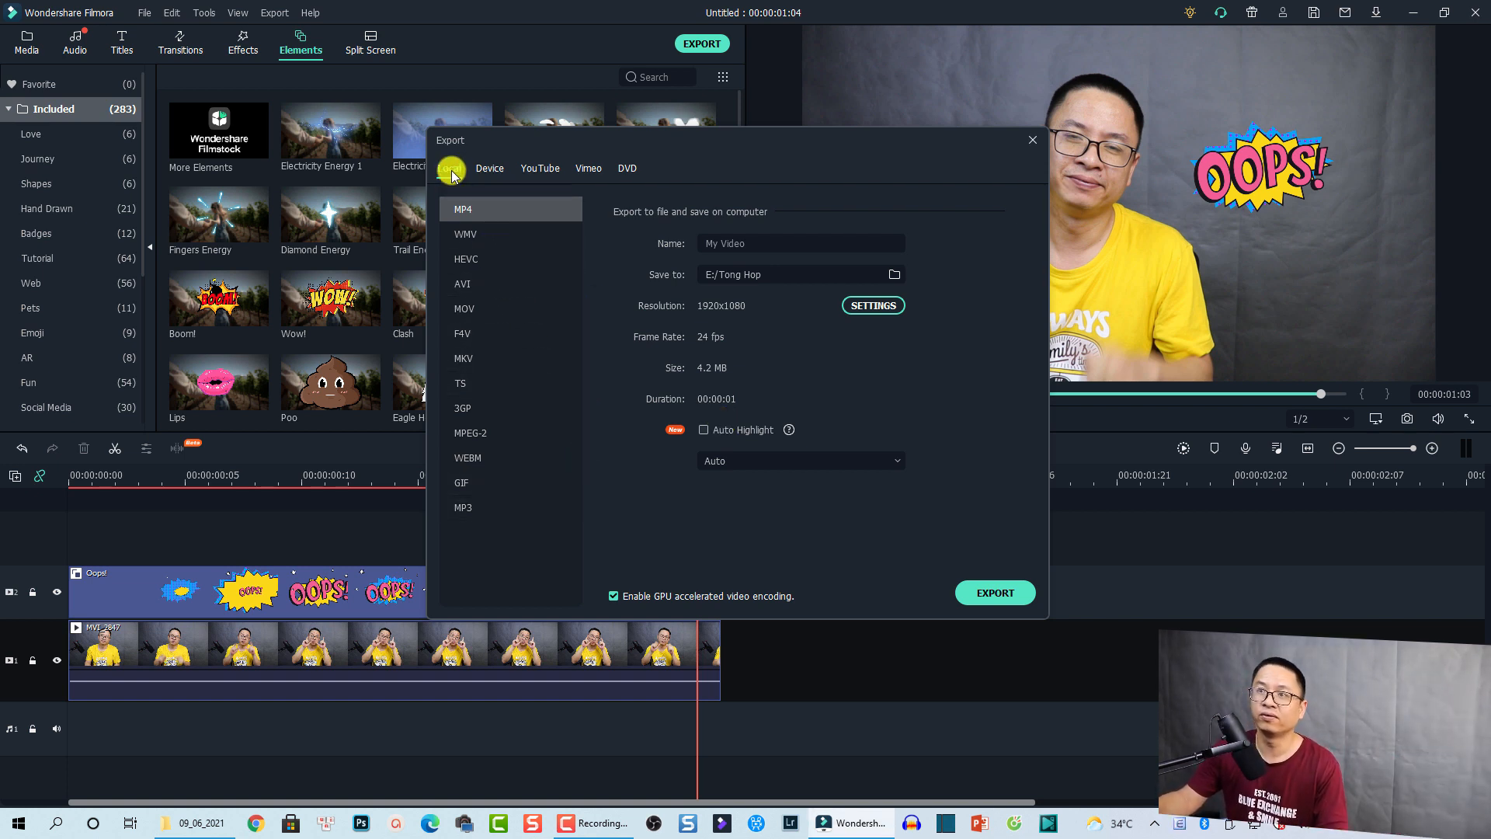
click(461, 486)
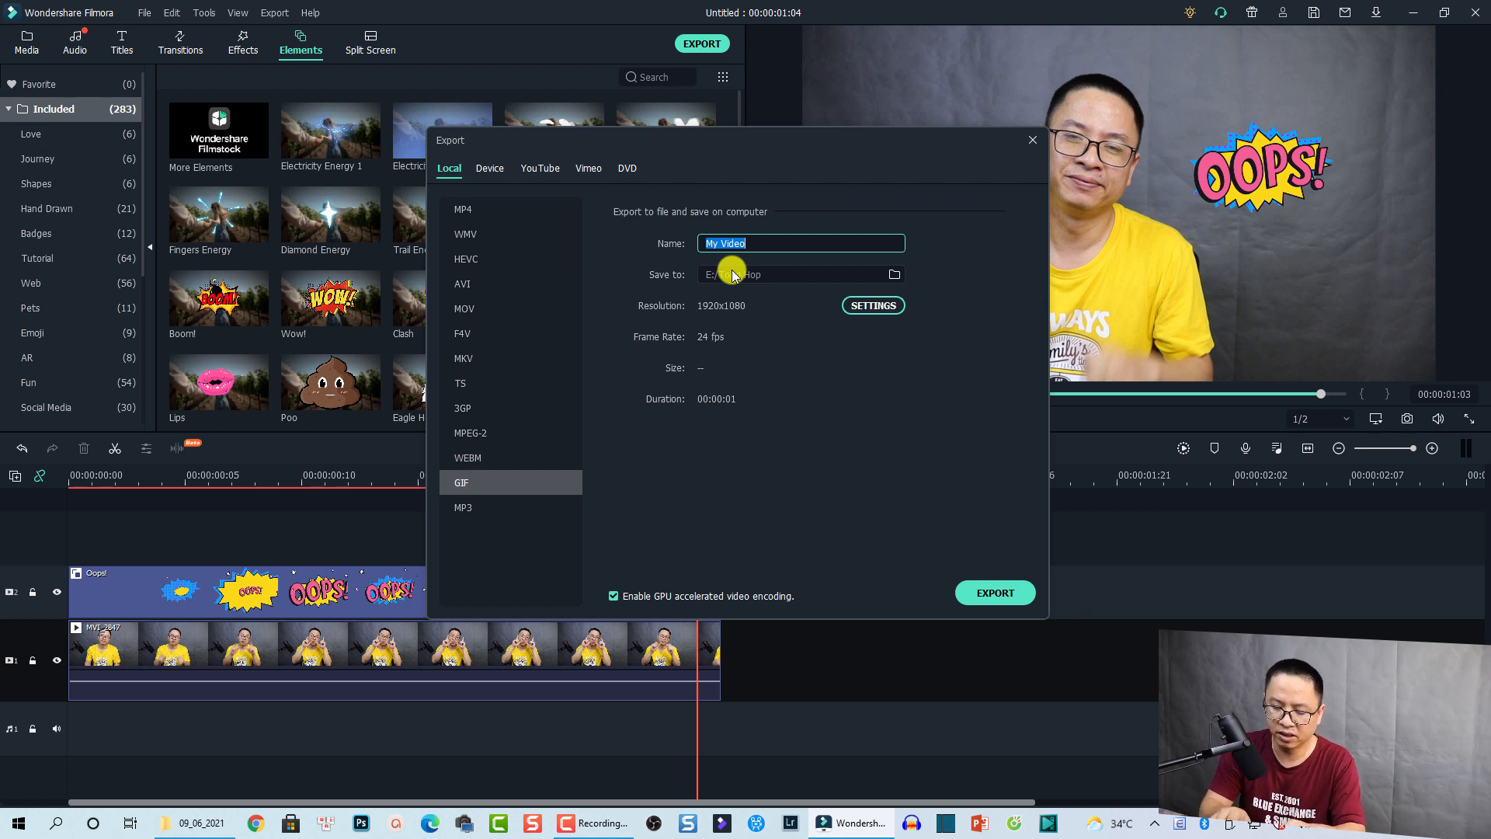
text(GIF 1)
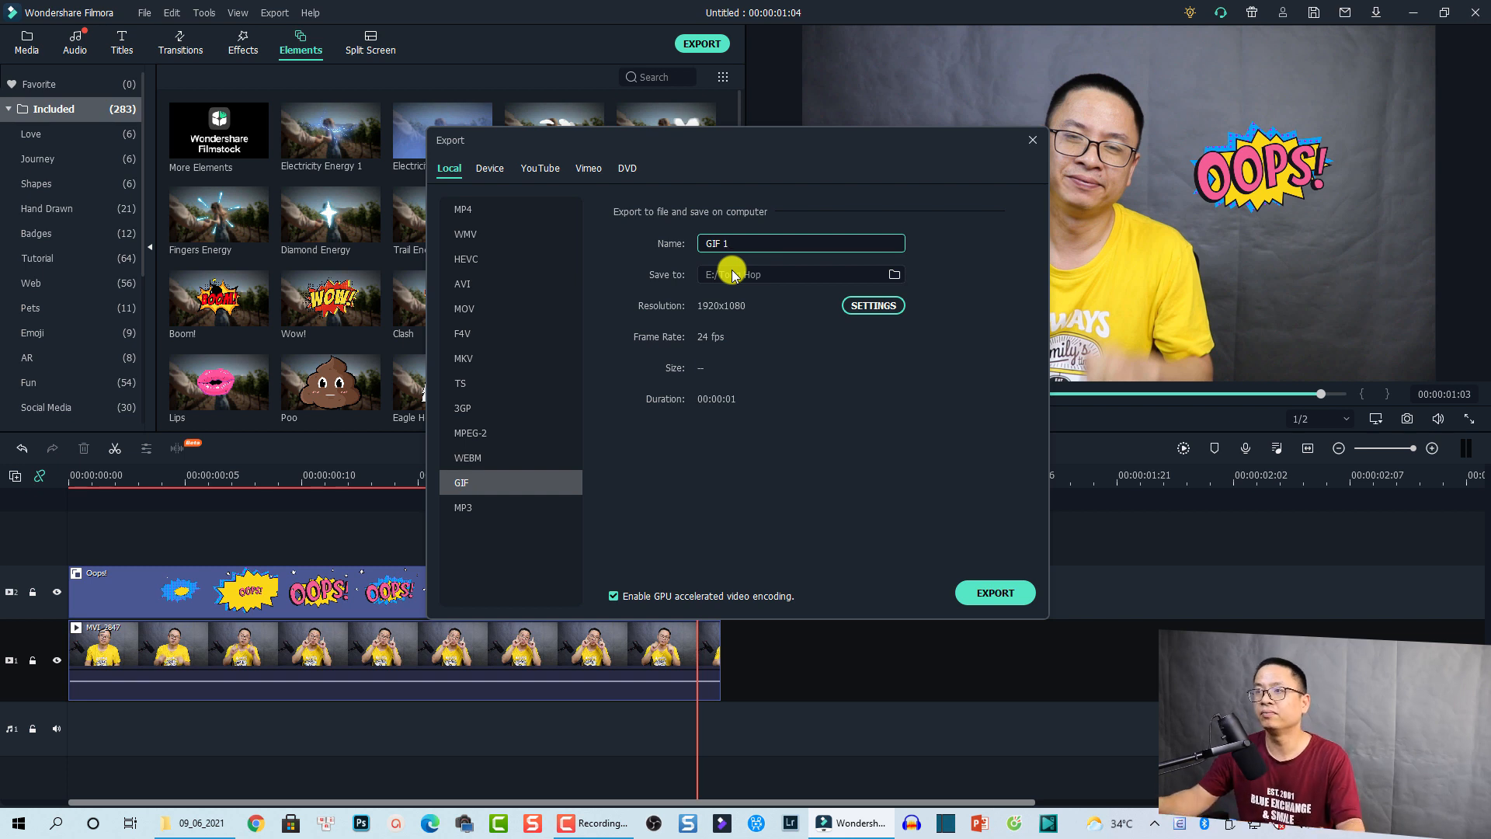
click(789, 276)
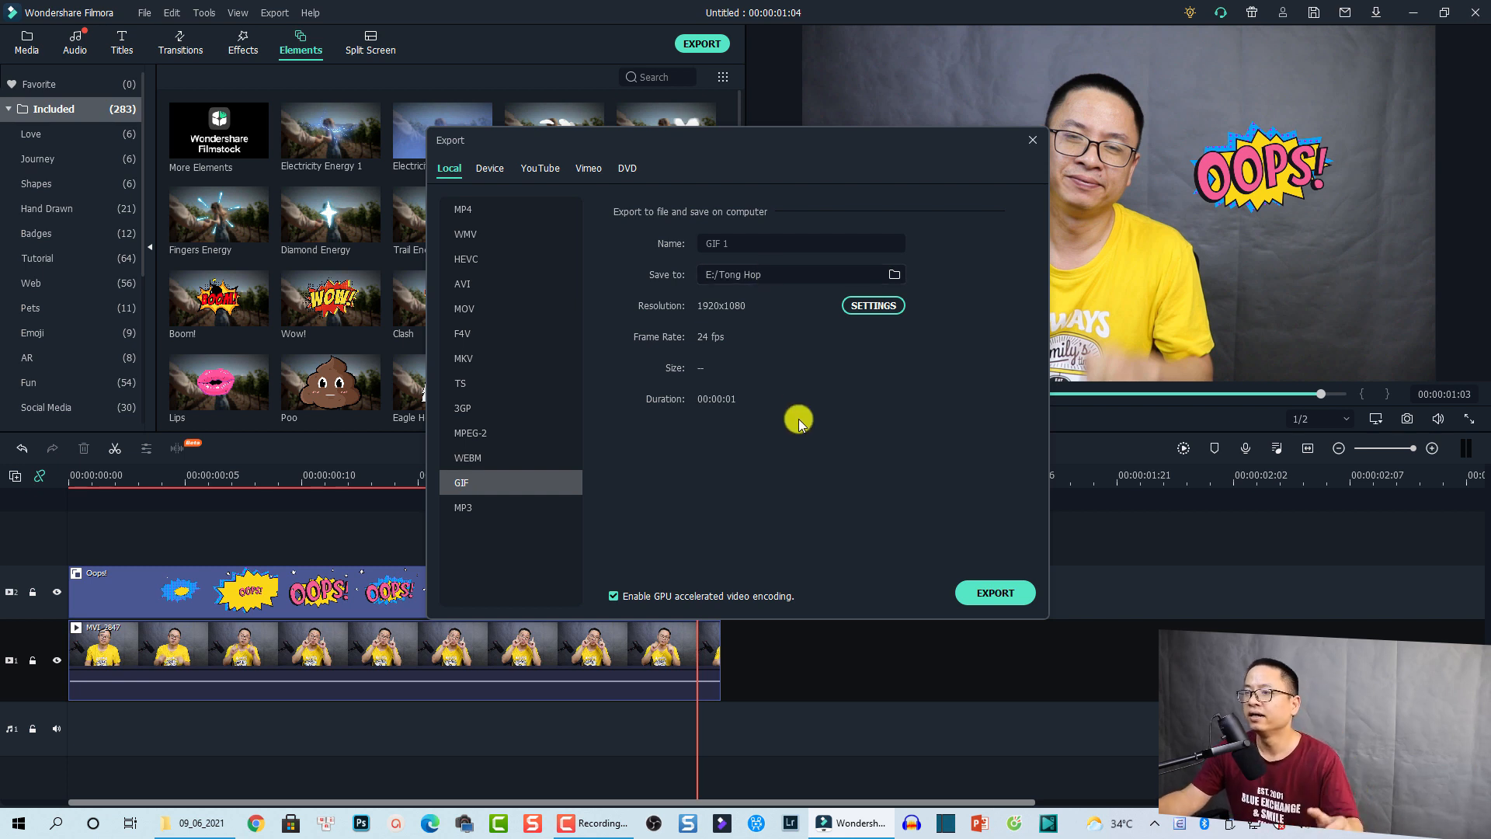
click(985, 594)
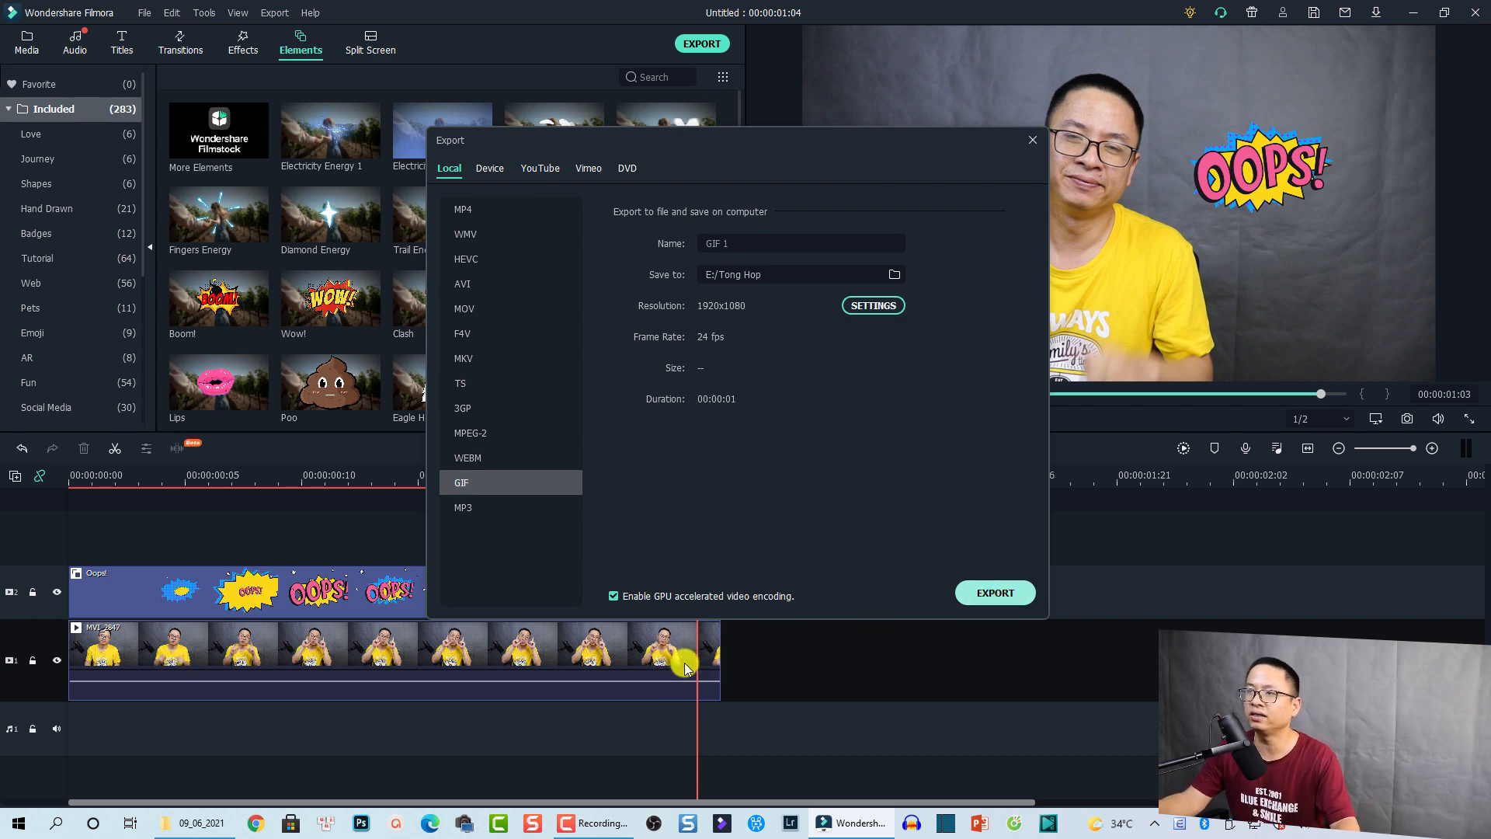